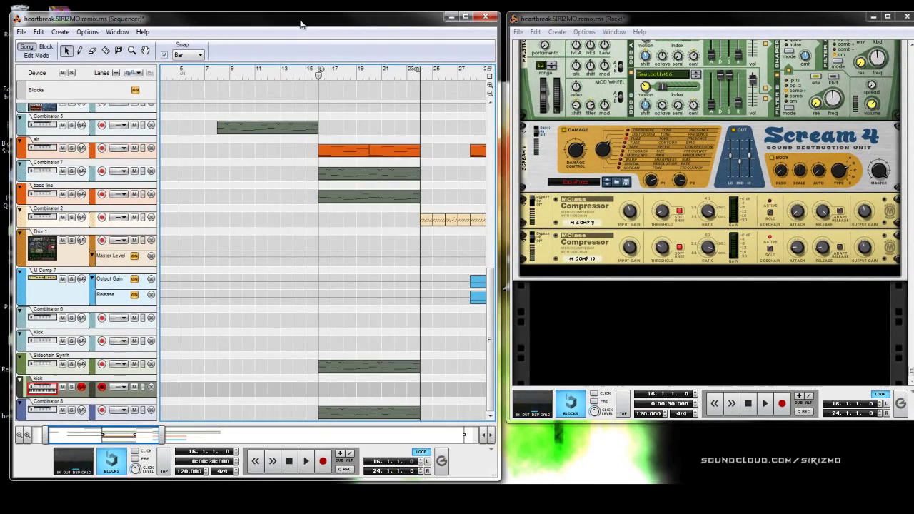
Step: Play the arrangement from bar 16 in a taller Sequencer, then stop near bar 20
{"action": "mouse_move", "coordinate": [321, 76]}
{"action": "left_mouse_down"}
{"action": "mouse_move", "coordinate": [303, 77]}
{"action": "mouse_move", "coordinate": [318, 77]}
{"action": "left_mouse_up"}
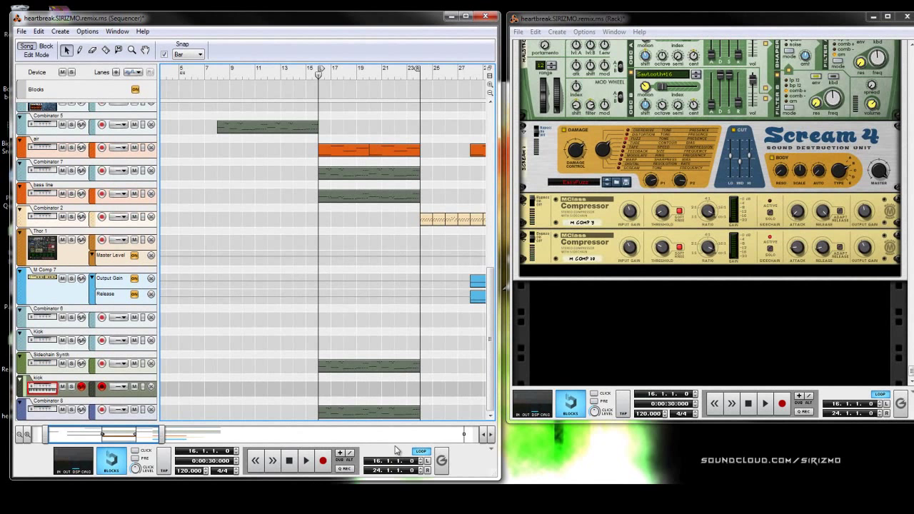
{"action": "left_click_drag", "start_coordinate": [497, 483], "coordinate": [497, 504]}
{"action": "mouse_move", "coordinate": [317, 77]}
{"action": "left_mouse_down"}
{"action": "mouse_move", "coordinate": [307, 77]}
{"action": "mouse_move", "coordinate": [318, 78]}
{"action": "left_mouse_up"}
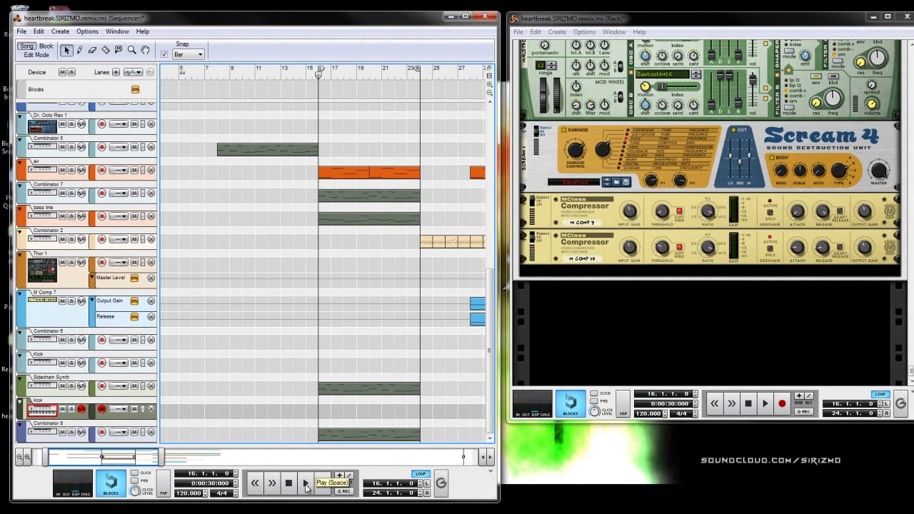
{"action": "left_click", "coordinate": [305, 485]}
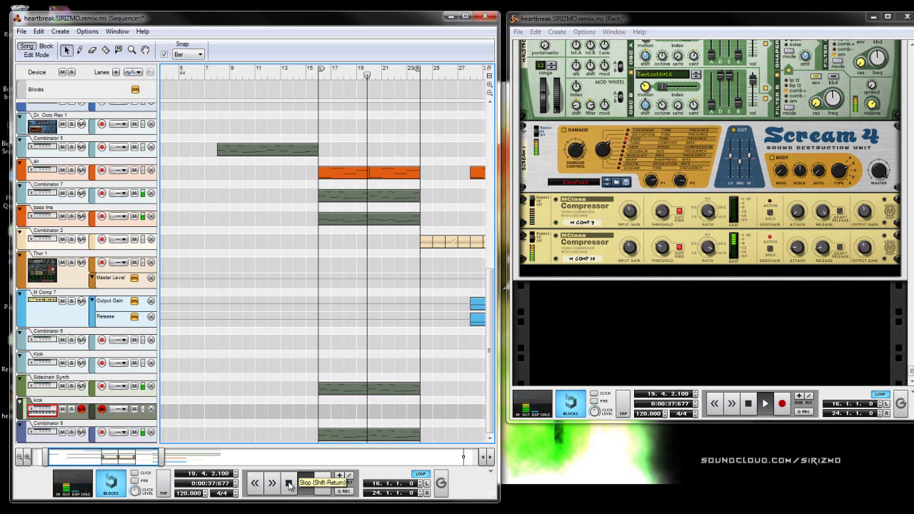
{"action": "left_click", "coordinate": [290, 485]}
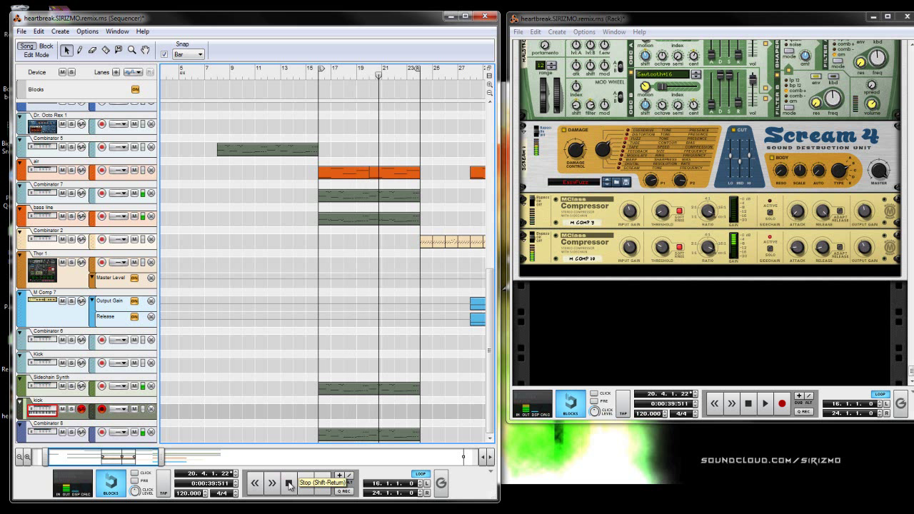
Step: Solo the kick and lead synth tracks, play from bar 16, then un-solo the kick
{"action": "left_click_drag", "start_coordinate": [632, 27], "coordinate": [640, 27]}
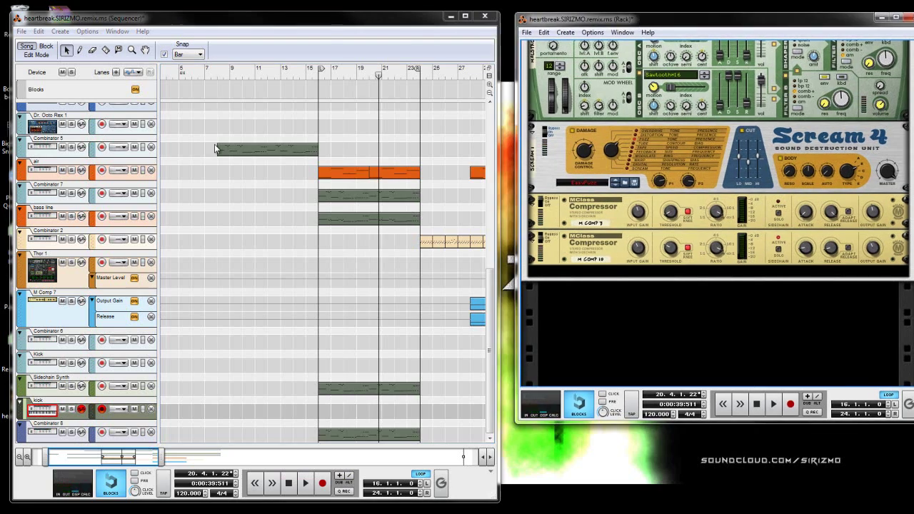
{"action": "scroll", "coordinate": [347, 231], "scroll_direction": "up", "scroll_amount": 10}
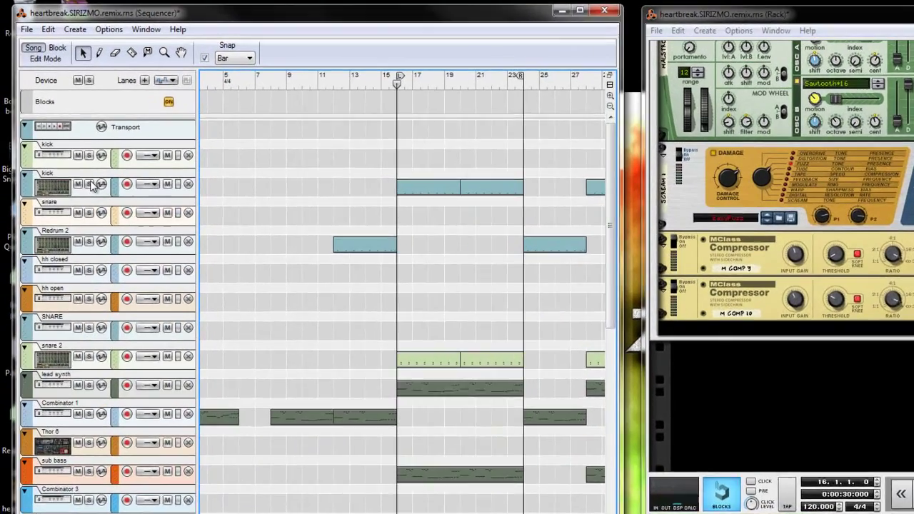
{"action": "left_click", "coordinate": [90, 185]}
{"action": "scroll", "coordinate": [324, 355], "scroll_direction": "down", "scroll_amount": 5}
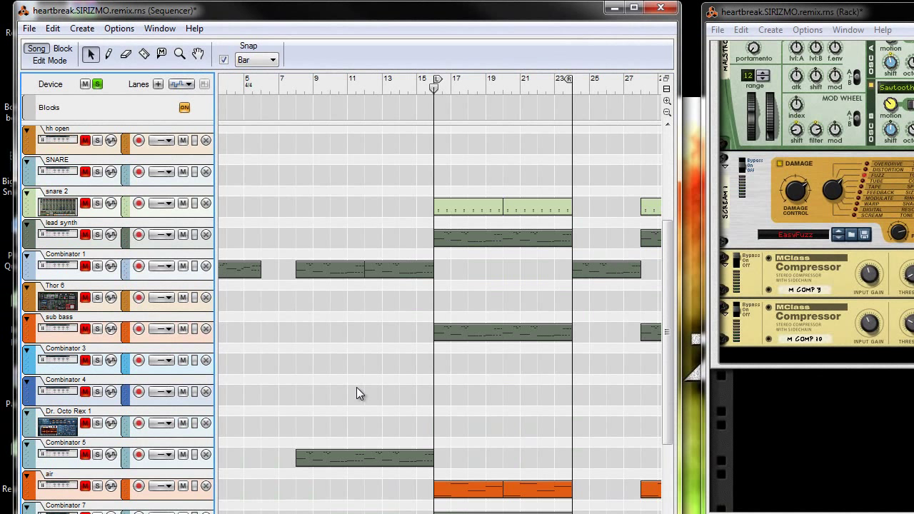
{"action": "left_click", "coordinate": [97, 235]}
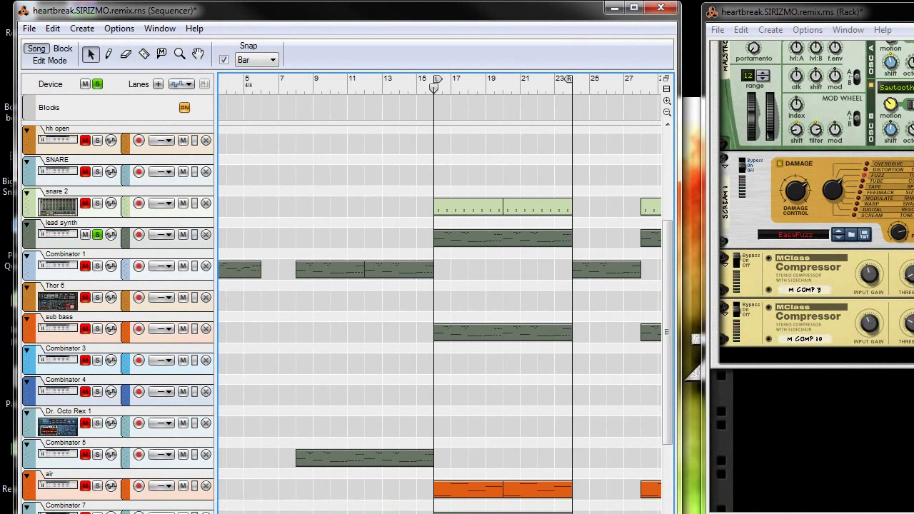
{"action": "key", "text": "space"}
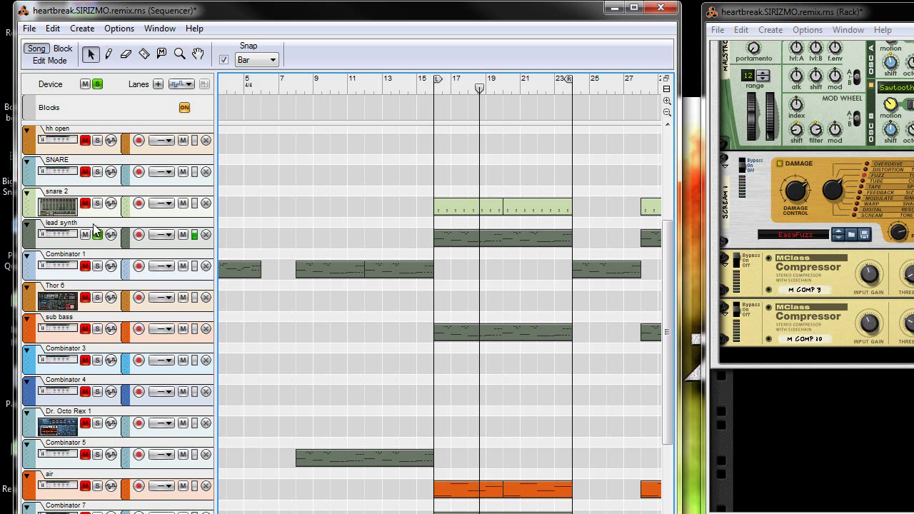
{"action": "scroll", "coordinate": [243, 392], "scroll_direction": "up", "scroll_amount": 5}
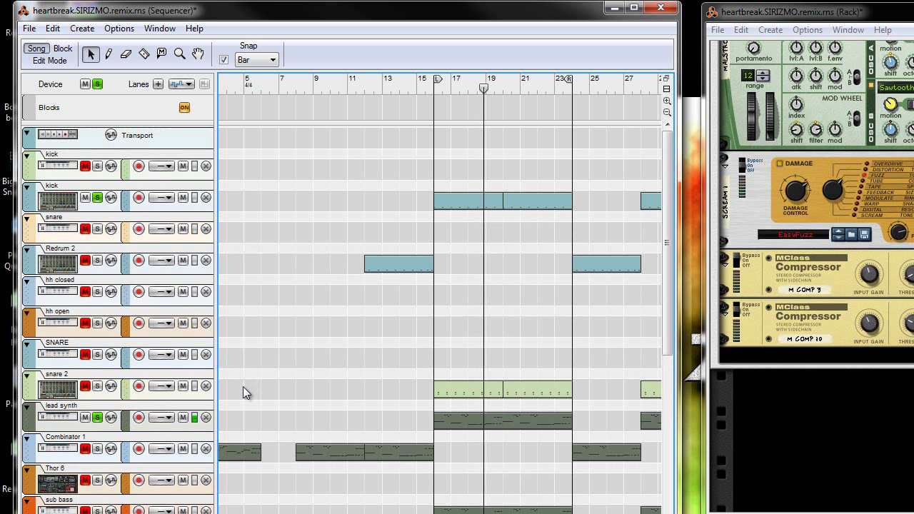
{"action": "left_click", "coordinate": [98, 198]}
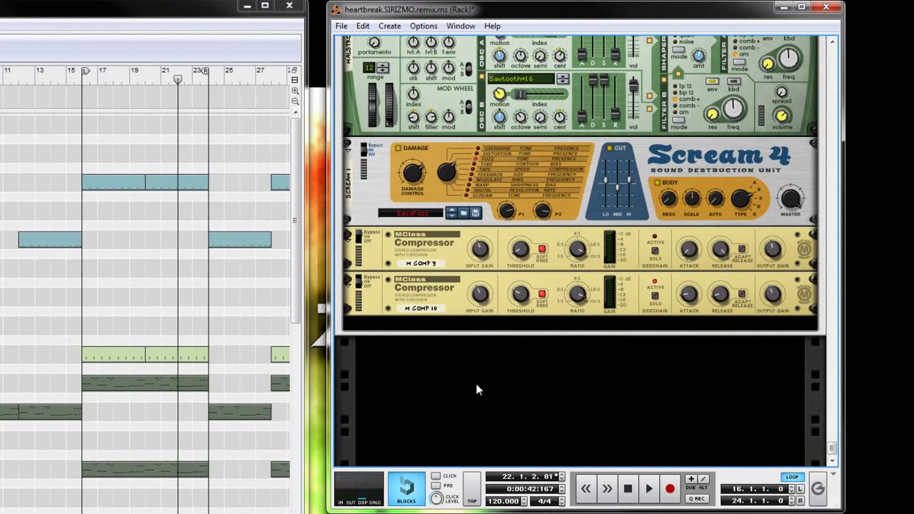
Step: Create a Combinator in the empty rack and put a Redrum Drum Computer inside it
{"action": "right_click", "coordinate": [477, 389]}
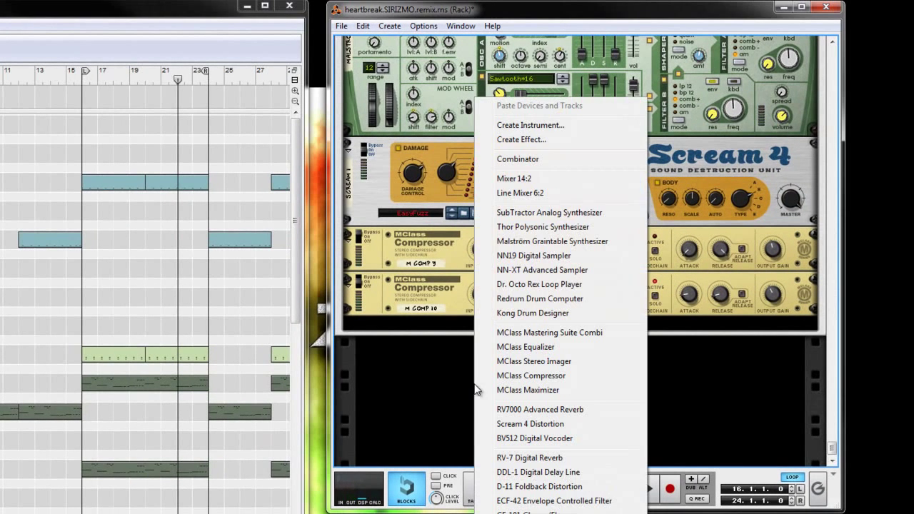
{"action": "left_click", "coordinate": [527, 158]}
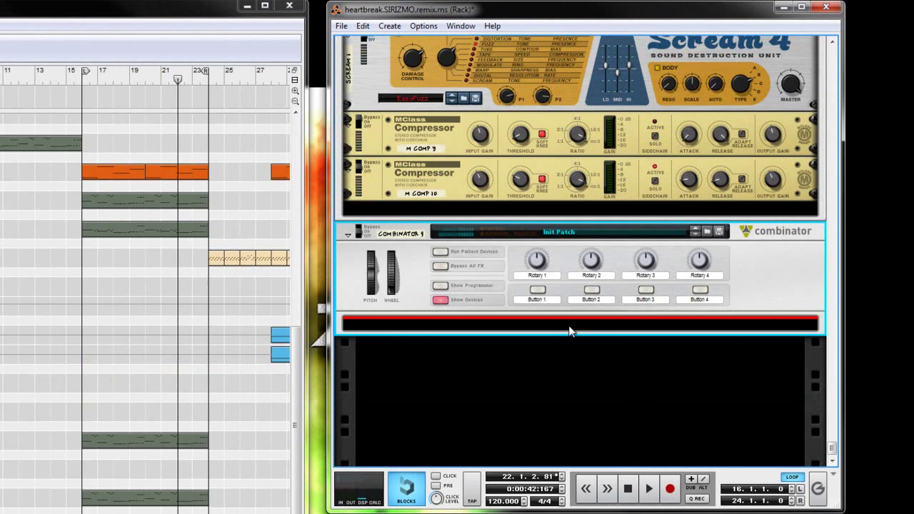
{"action": "right_click", "coordinate": [567, 330]}
{"action": "mouse_move", "coordinate": [664, 451]}
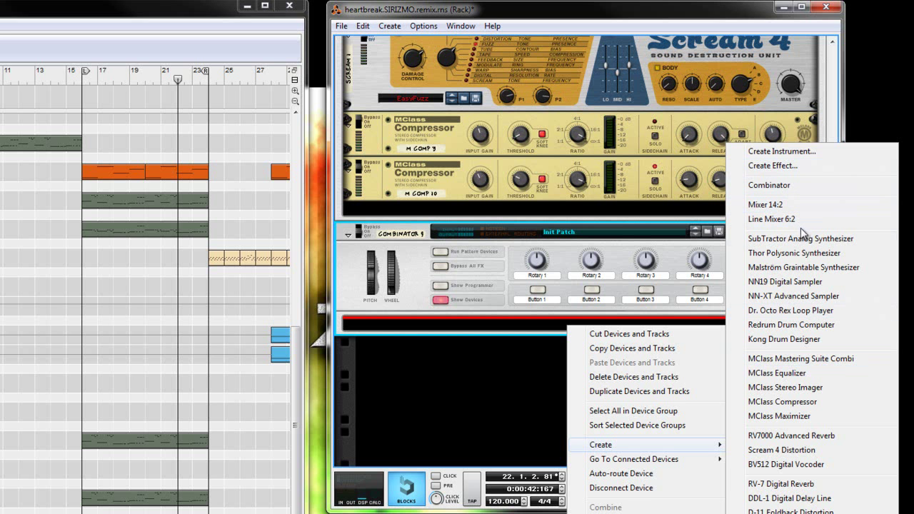
{"action": "left_click", "coordinate": [791, 325]}
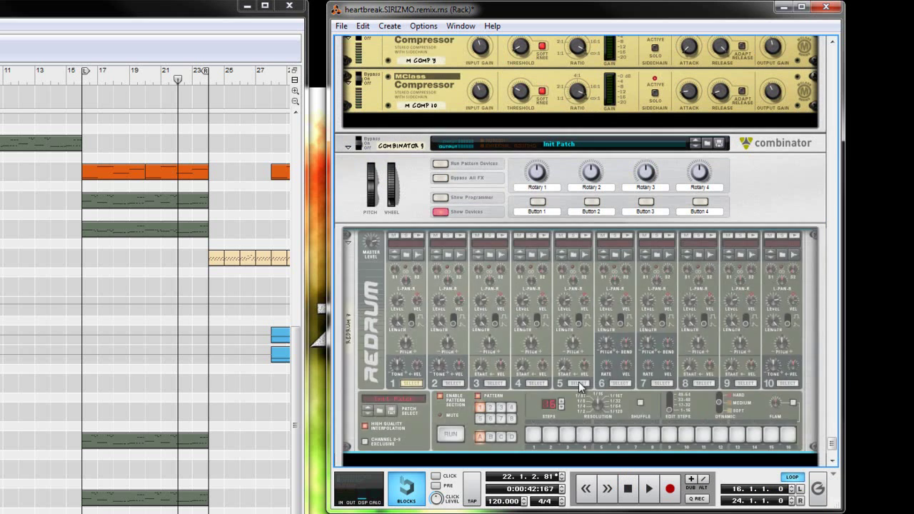
Step: Load the VEC4 Clubby Kicks 001 sample into Redrum channel 3
{"action": "left_click", "coordinate": [492, 241]}
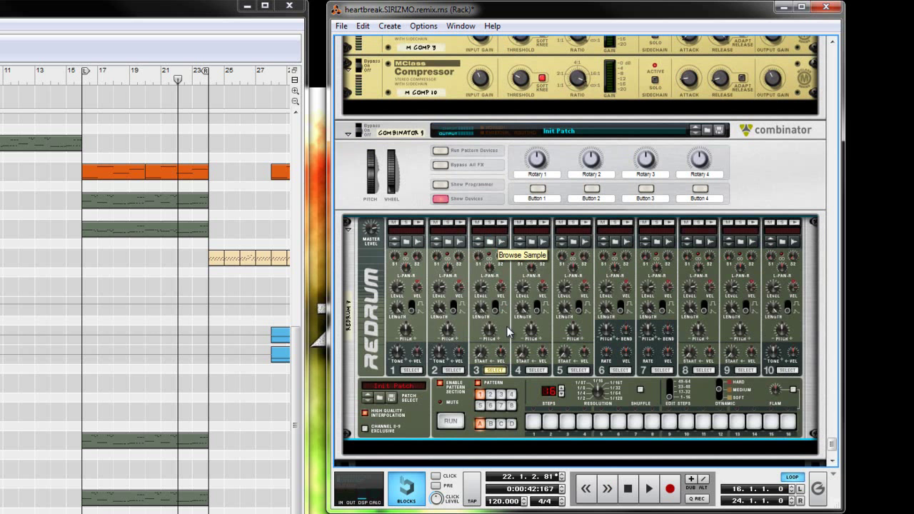
{"action": "left_click", "coordinate": [203, 253]}
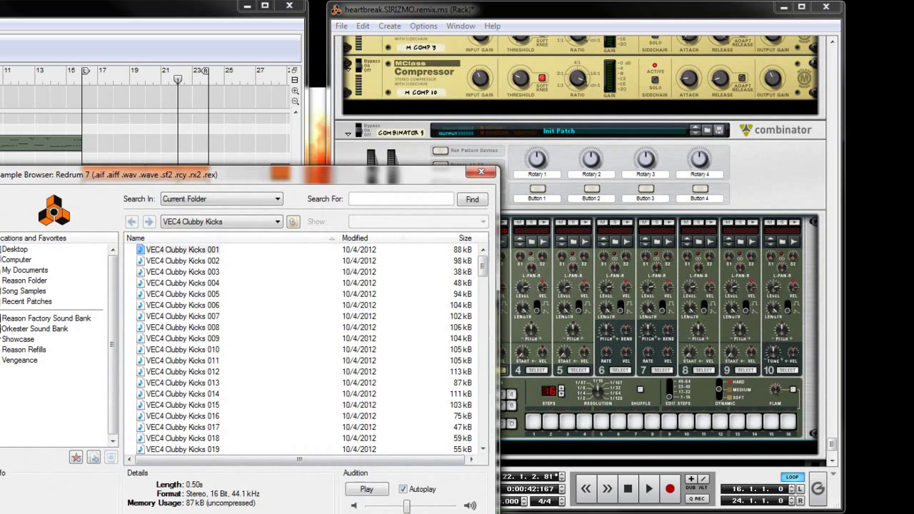
{"action": "key", "text": "Return"}
Step: Program kick hits on steps 1, 5, 9 and 13, then audition the pattern briefly
{"action": "left_click", "coordinate": [534, 424]}
{"action": "left_click", "coordinate": [602, 424]}
{"action": "left_click", "coordinate": [670, 424]}
{"action": "left_click", "coordinate": [737, 425]}
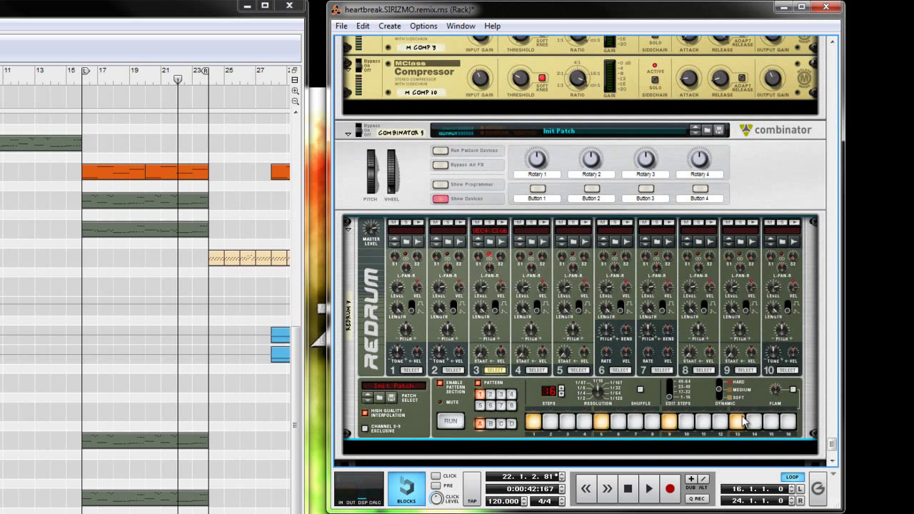
{"action": "scroll", "coordinate": [670, 368], "scroll_direction": "down", "scroll_amount": 2}
{"action": "left_click", "coordinate": [650, 489]}
{"action": "left_click", "coordinate": [630, 493]}
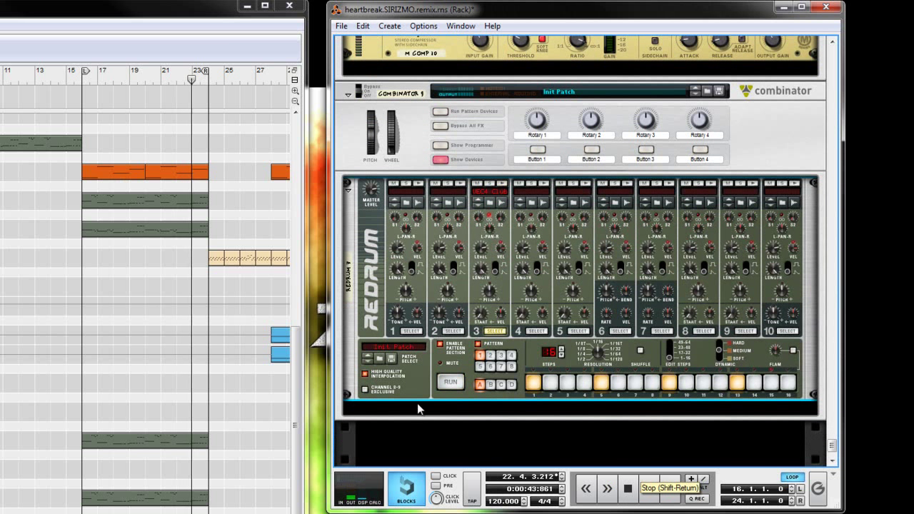
{"action": "scroll", "coordinate": [151, 312], "scroll_direction": "up", "scroll_amount": 5}
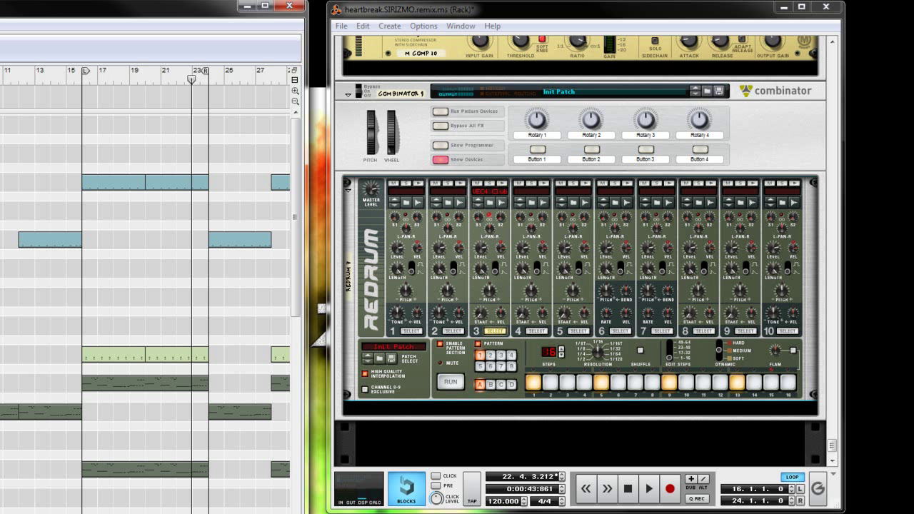
{"action": "scroll", "coordinate": [150, 312], "scroll_direction": "down", "scroll_amount": 5}
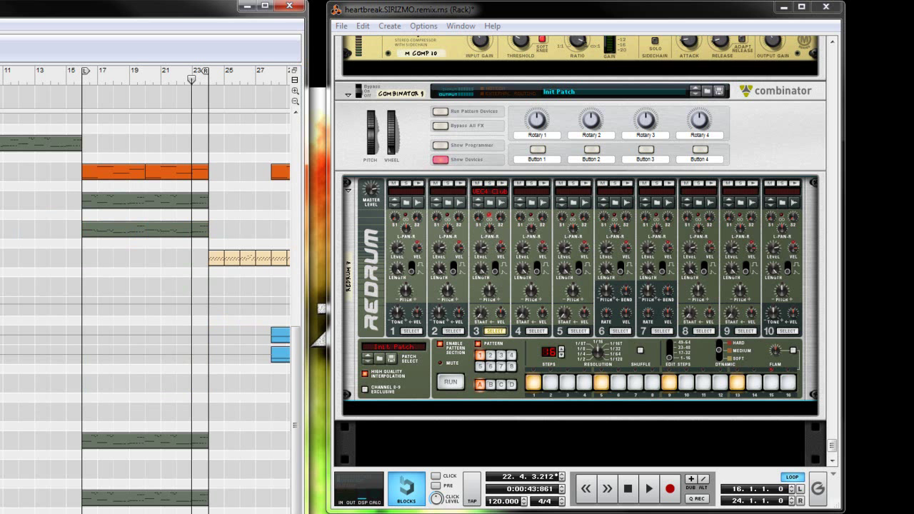
Step: Add Spider Audio Merger & Splitter units inside the Combinator until four sit beneath the Redrum
{"action": "right_click", "coordinate": [583, 414]}
{"action": "mouse_move", "coordinate": [721, 196]}
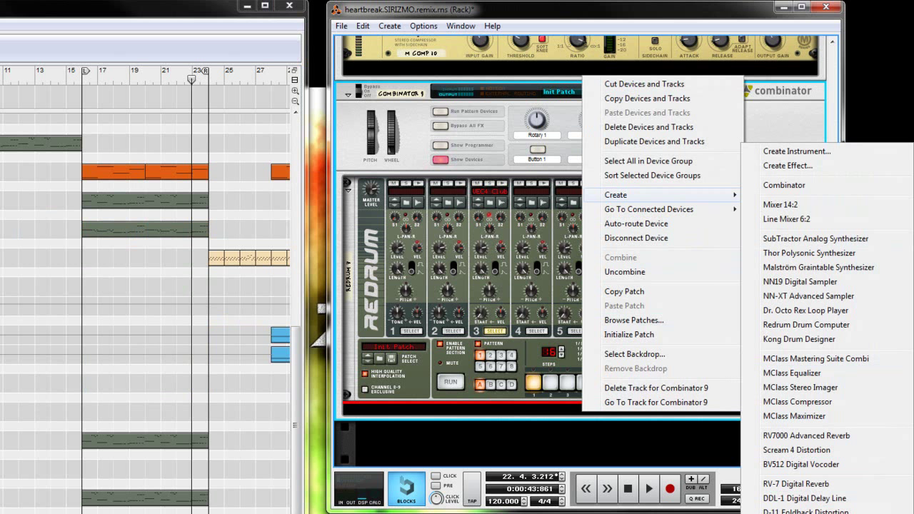
{"action": "left_click", "coordinate": [821, 509]}
{"action": "right_click", "coordinate": [609, 417]}
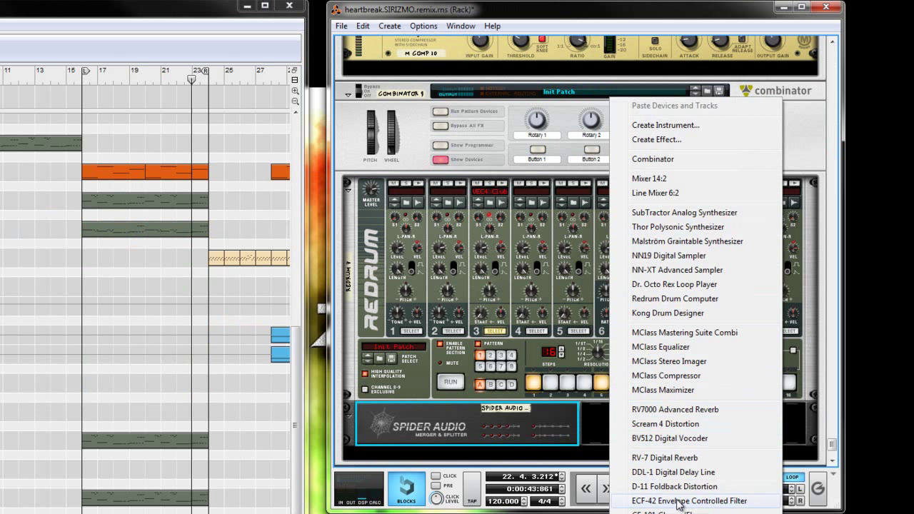
{"action": "scroll", "coordinate": [510, 364], "scroll_direction": "down", "scroll_amount": 2}
{"action": "right_click", "coordinate": [510, 365]}
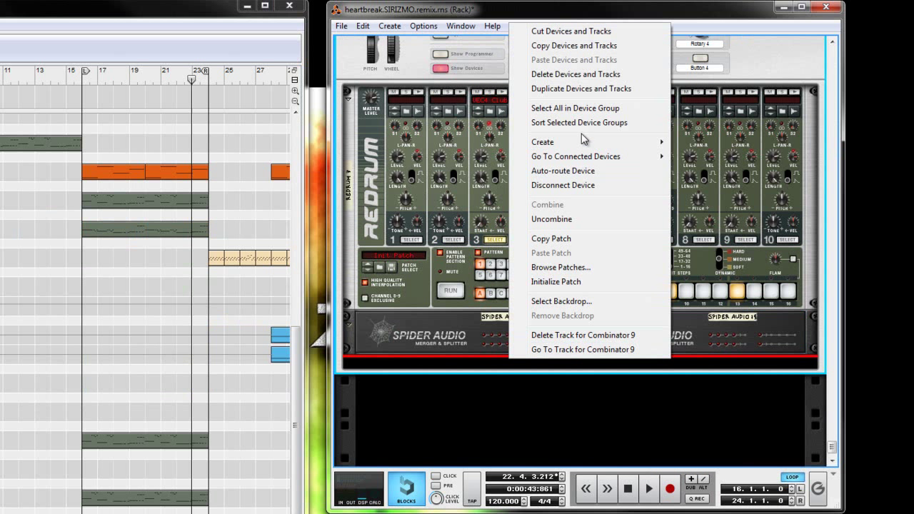
{"action": "mouse_move", "coordinate": [601, 144]}
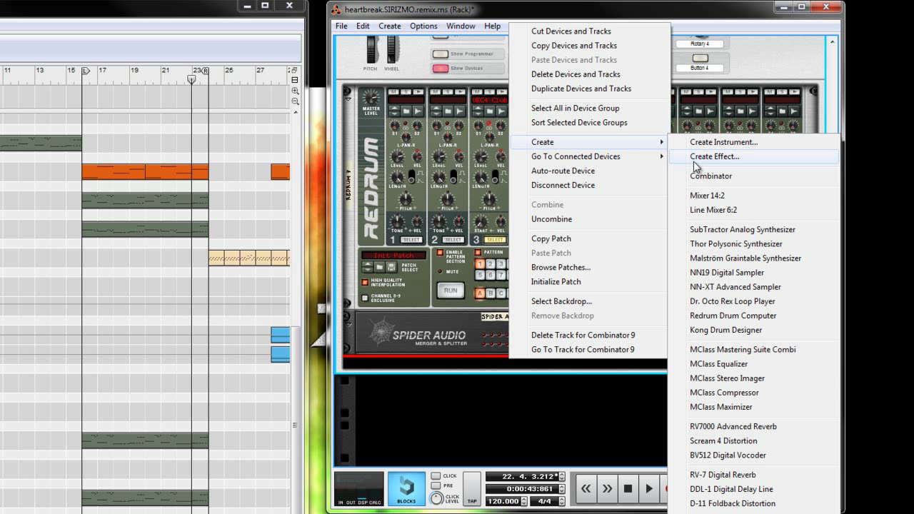
{"action": "left_click", "coordinate": [702, 199]}
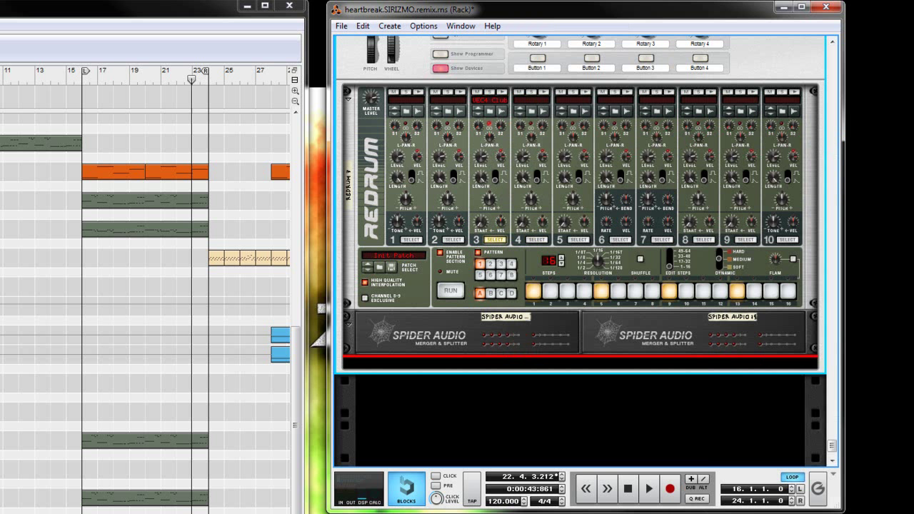
{"action": "right_click", "coordinate": [608, 386]}
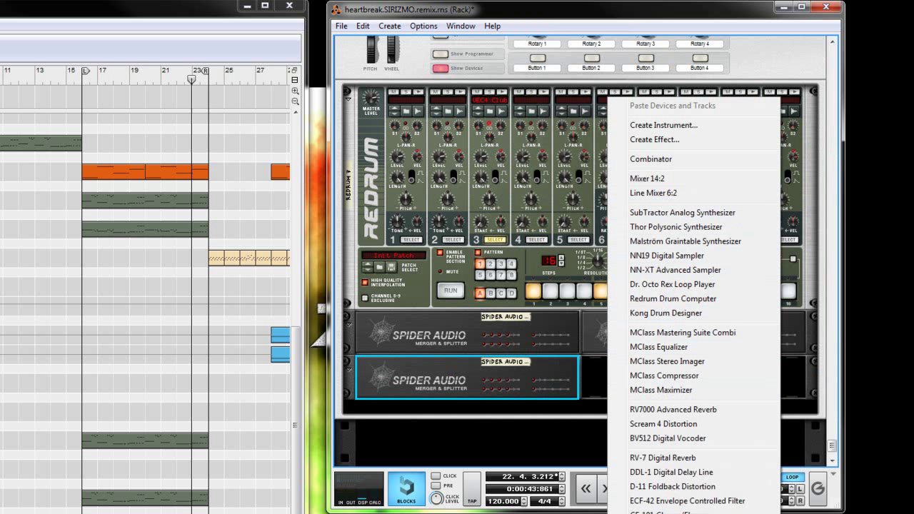
{"action": "left_click", "coordinate": [678, 509]}
Step: On the rack's back, cable the Redrum output through the Spider splitters onward, then start playback
{"action": "key", "text": "Tab"}
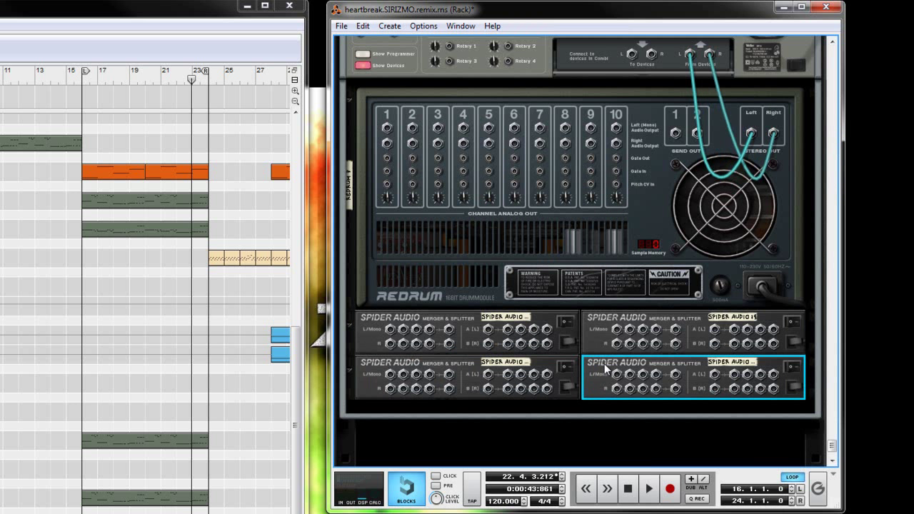
{"action": "left_click_drag", "start_coordinate": [752, 133], "coordinate": [488, 330]}
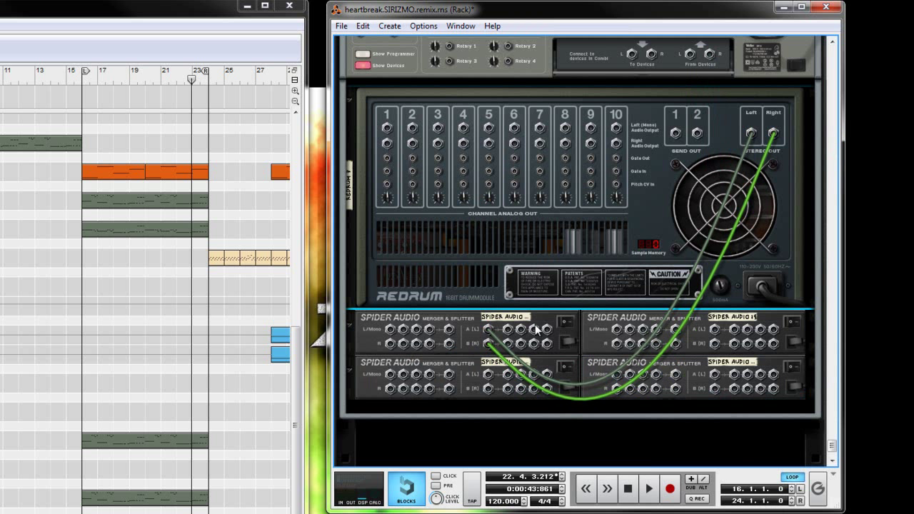
{"action": "left_click_drag", "start_coordinate": [546, 327], "coordinate": [487, 375]}
{"action": "left_click_drag", "start_coordinate": [546, 374], "coordinate": [769, 380]}
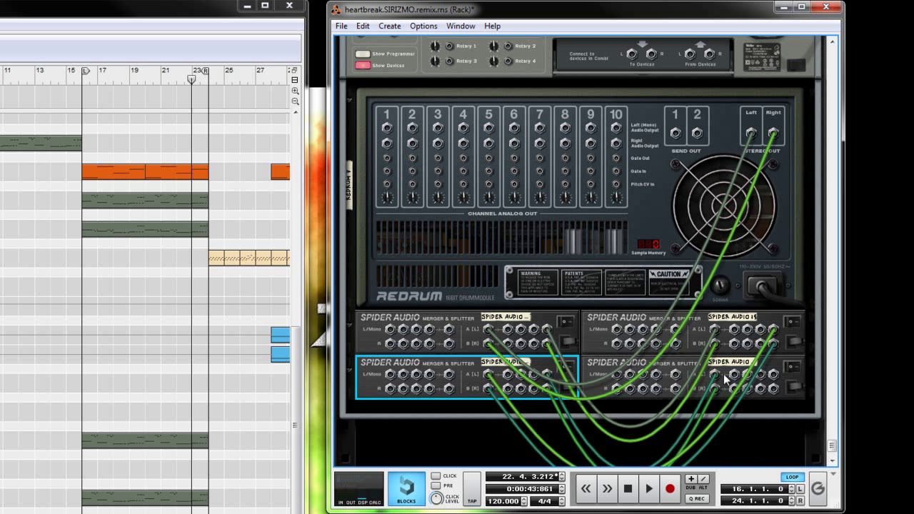
{"action": "left_click_drag", "start_coordinate": [774, 375], "coordinate": [690, 184]}
{"action": "scroll", "coordinate": [775, 377], "scroll_direction": "up", "scroll_amount": 5}
{"action": "left_click", "coordinate": [649, 489]}
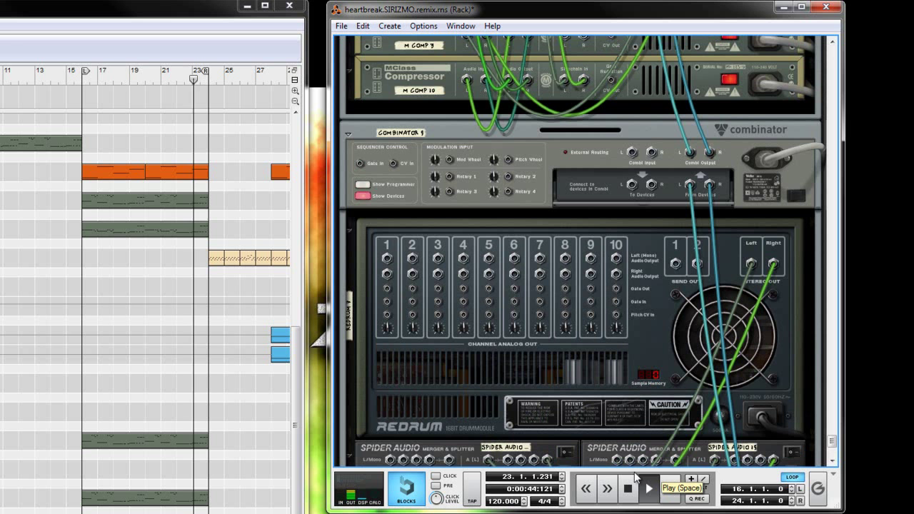
{"action": "scroll", "coordinate": [564, 366], "scroll_direction": "down", "scroll_amount": 5}
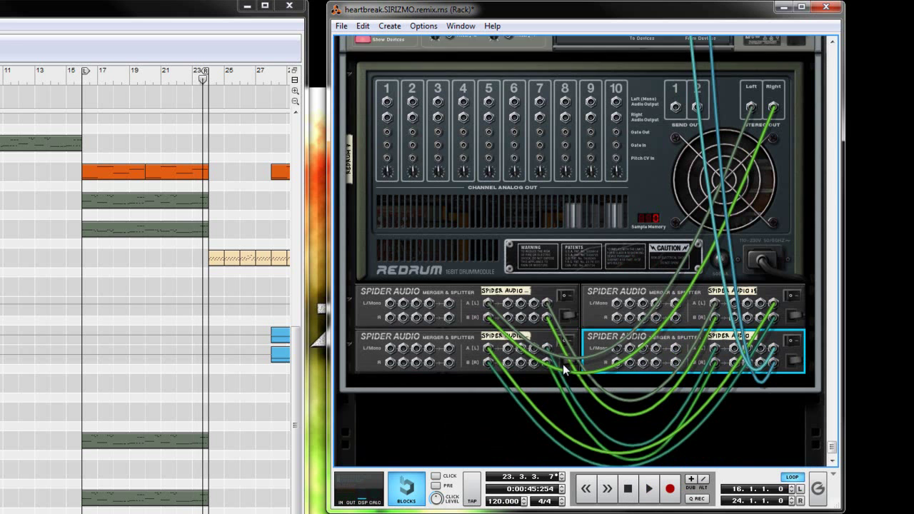
Step: Create a new Combinator at the rack bottom and load the badass.distortion.synth2 patch into it
{"action": "key", "text": "Tab"}
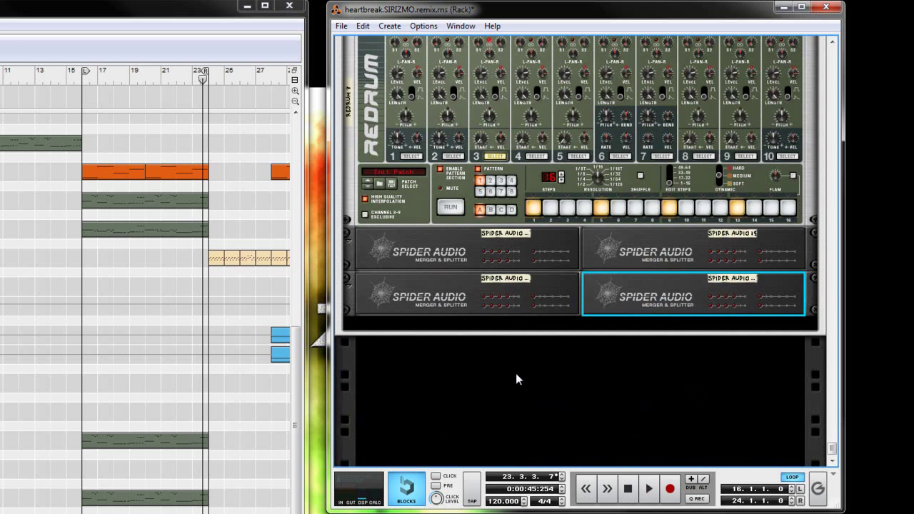
{"action": "right_click", "coordinate": [516, 373]}
{"action": "left_click", "coordinate": [569, 160]}
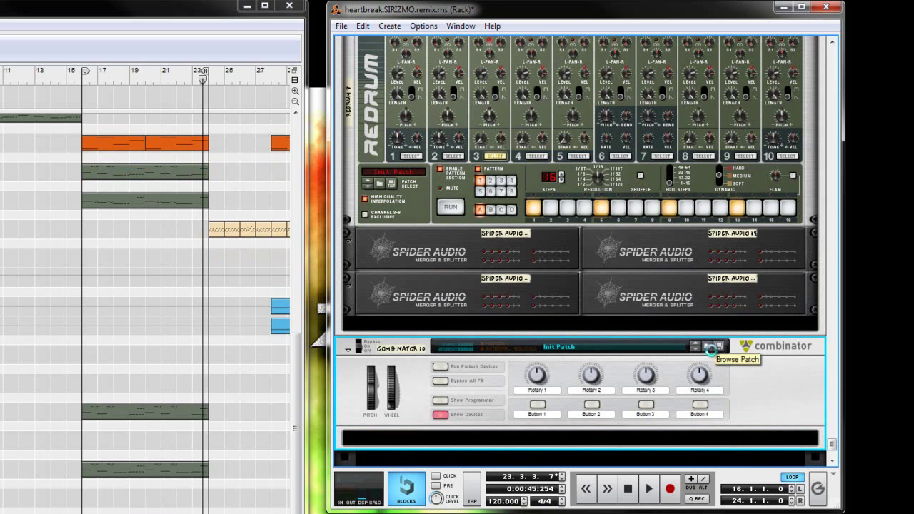
{"action": "left_click", "coordinate": [718, 346]}
{"action": "scroll", "coordinate": [344, 278], "scroll_direction": "down", "scroll_amount": 2}
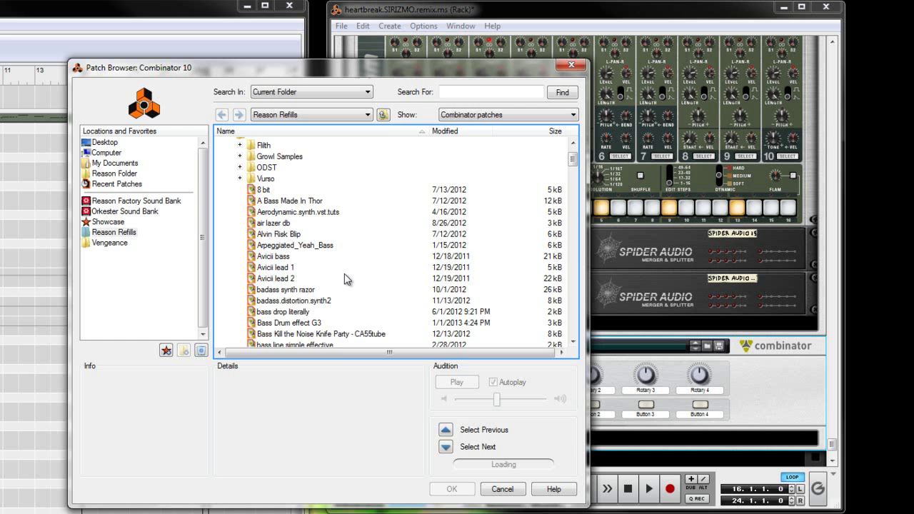
{"action": "double_click", "coordinate": [316, 281]}
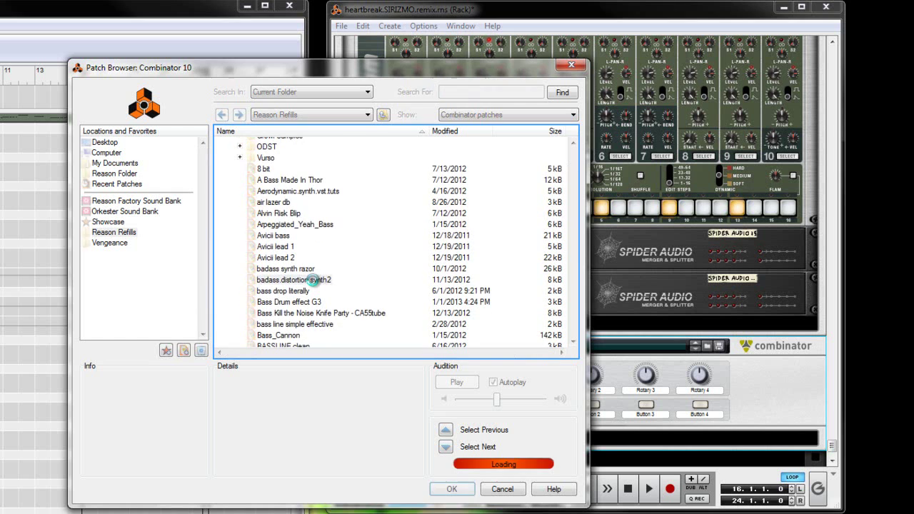
{"action": "scroll", "coordinate": [631, 389], "scroll_direction": "down", "scroll_amount": 15}
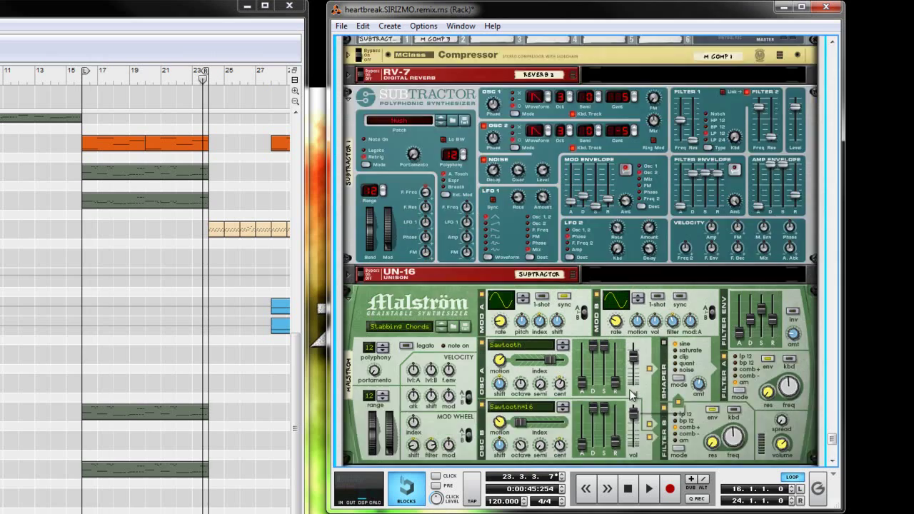
{"action": "scroll", "coordinate": [608, 387], "scroll_direction": "up", "scroll_amount": 5}
Step: Insert the M COMP 11 MClass Compressor below the Spider Audio unit and view its back panel
{"action": "scroll", "coordinate": [585, 388], "scroll_direction": "down", "scroll_amount": 2}
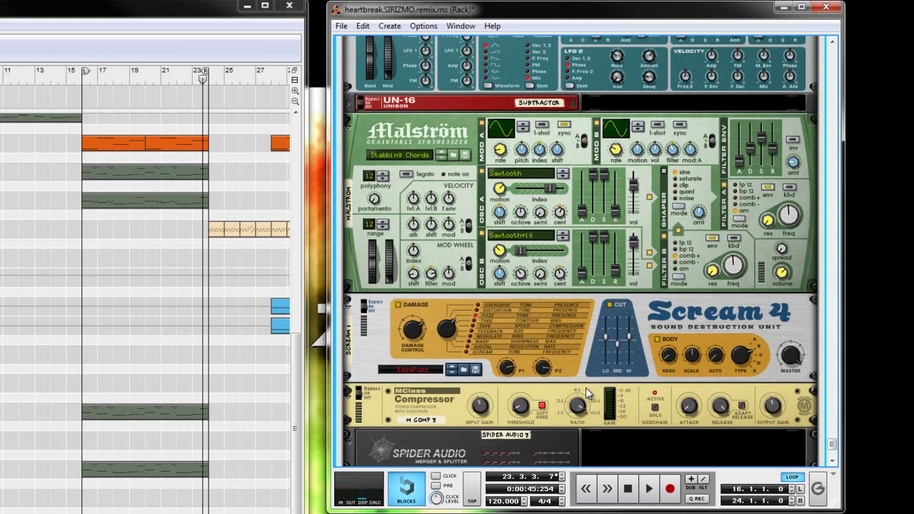
{"action": "scroll", "coordinate": [586, 264], "scroll_direction": "down", "scroll_amount": 5}
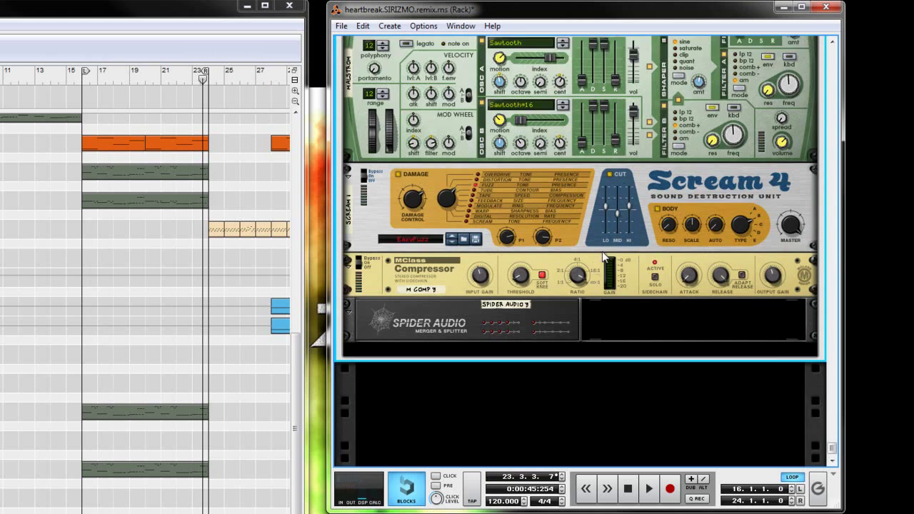
{"action": "right_click", "coordinate": [539, 322]}
{"action": "mouse_move", "coordinate": [659, 449]}
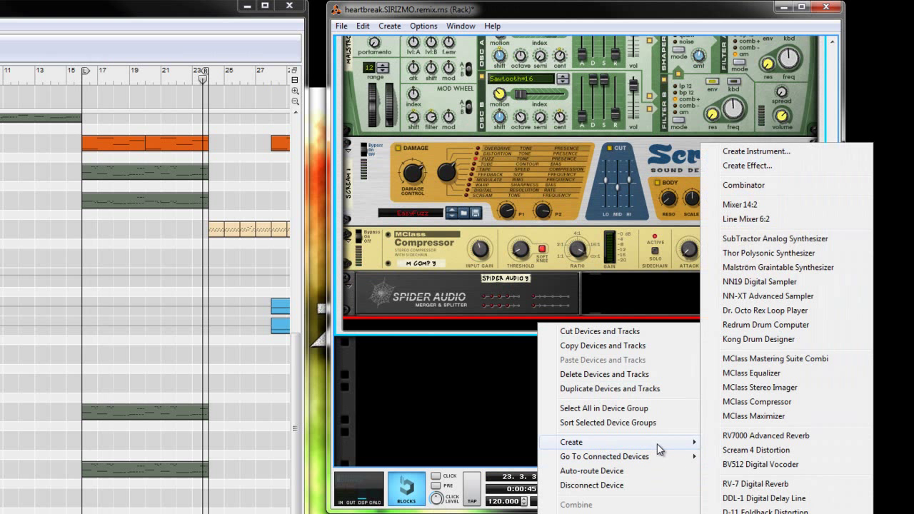
{"action": "left_click", "coordinate": [757, 402]}
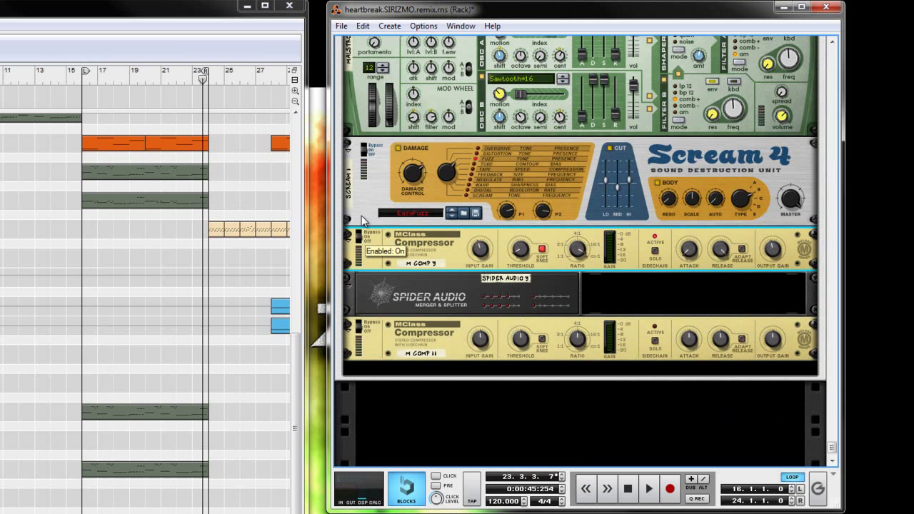
{"action": "left_click", "coordinate": [551, 326]}
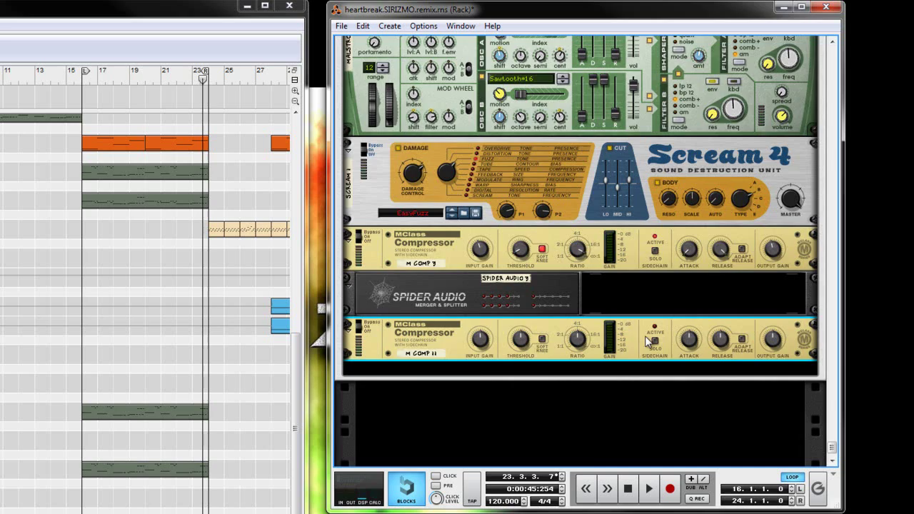
{"action": "key", "text": "Tab"}
{"action": "key", "text": "Tab"}
{"action": "scroll", "coordinate": [571, 369], "scroll_direction": "up", "scroll_amount": 10}
Step: Cable a free Spider splitter output into M COMP 11's Sidechain In, then flip the rack forward
{"action": "scroll", "coordinate": [567, 381], "scroll_direction": "down", "scroll_amount": 10}
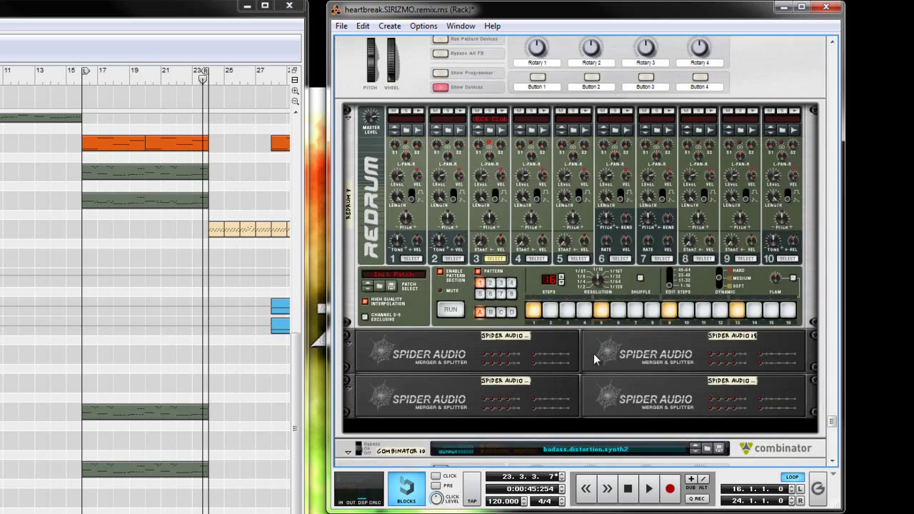
{"action": "key", "text": "Tab"}
{"action": "left_click", "coordinate": [508, 351]}
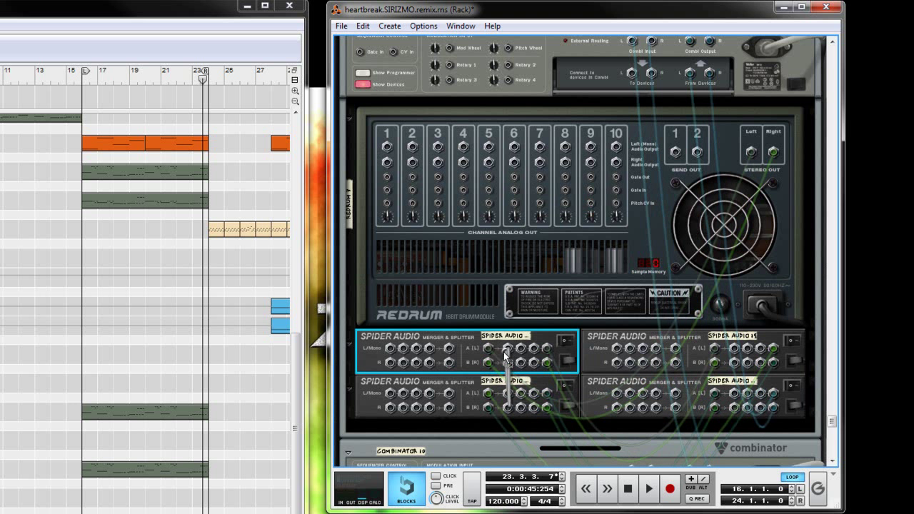
{"action": "key", "text": "k"}
{"action": "key", "text": "k"}
{"action": "key", "text": "k"}
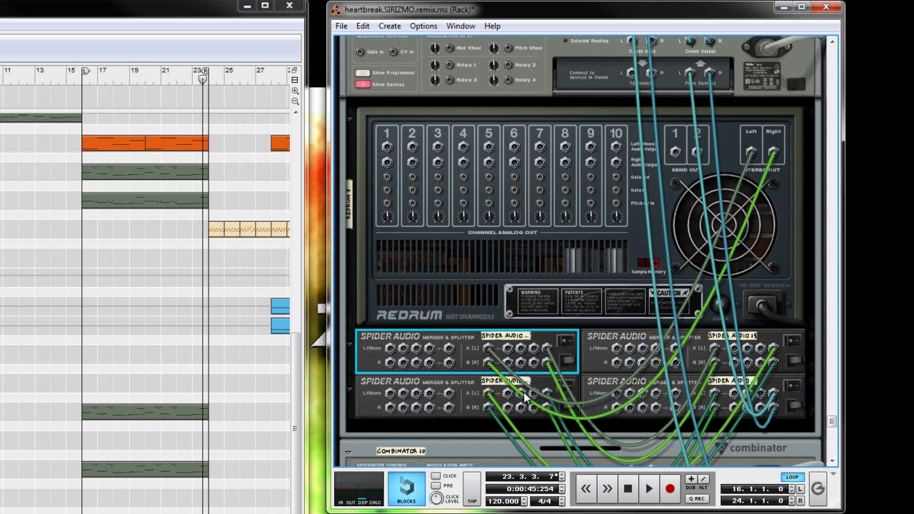
{"action": "left_click", "coordinate": [374, 390]}
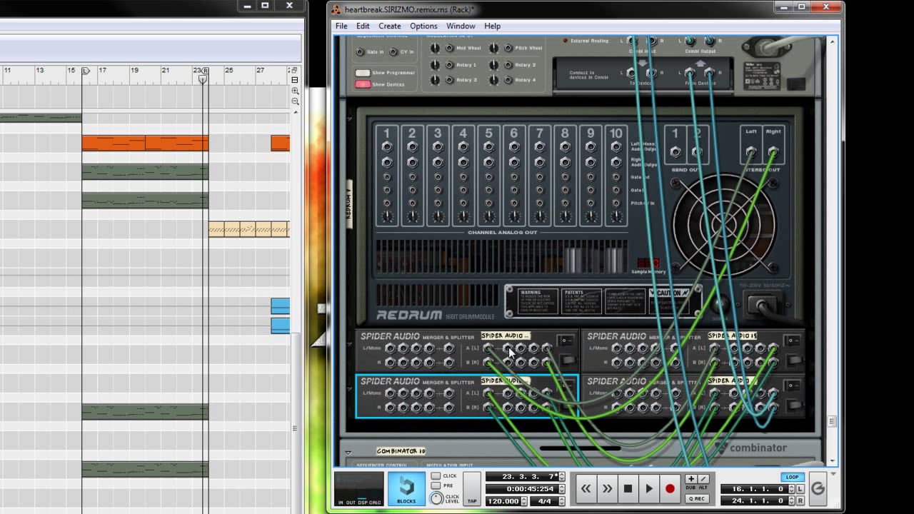
{"action": "scroll", "coordinate": [617, 382], "scroll_direction": "down", "scroll_amount": 3}
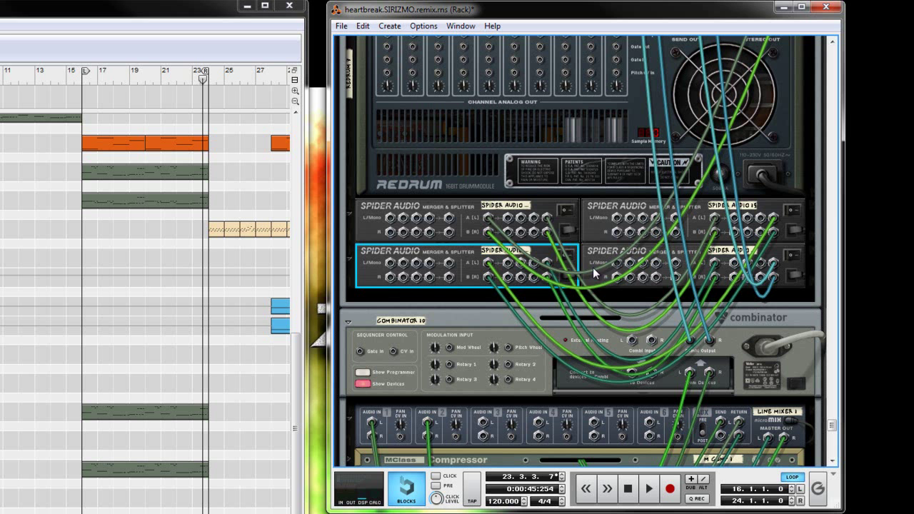
{"action": "left_click_drag", "start_coordinate": [509, 223], "coordinate": [566, 295]}
{"action": "scroll", "coordinate": [527, 271], "scroll_direction": "down", "scroll_amount": 10}
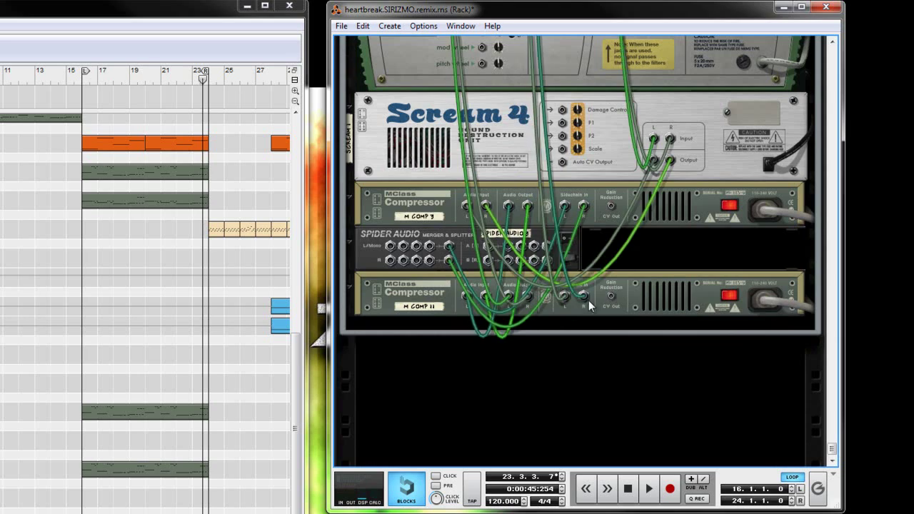
{"action": "key", "text": "Tab"}
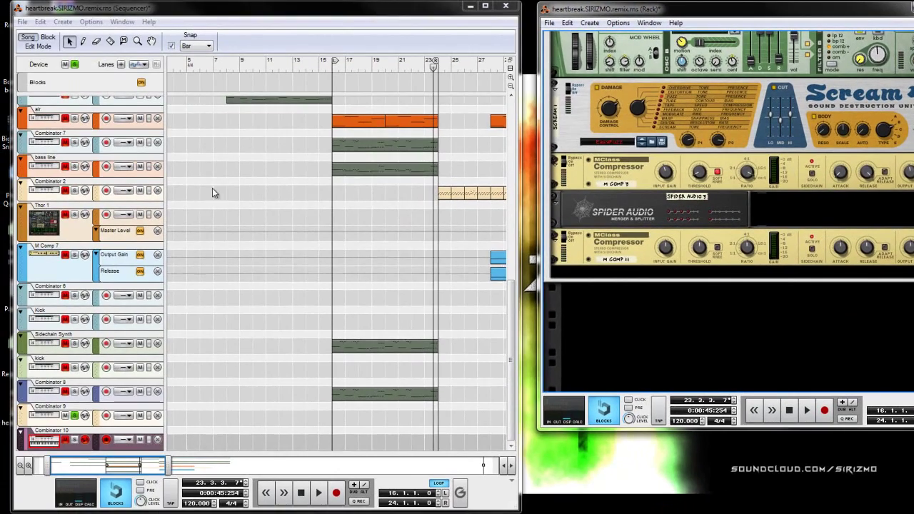
Step: Move the lead synth clip from the Combinator 9 track to Combinator 10
{"action": "scroll", "coordinate": [212, 193], "scroll_direction": "up", "scroll_amount": 10}
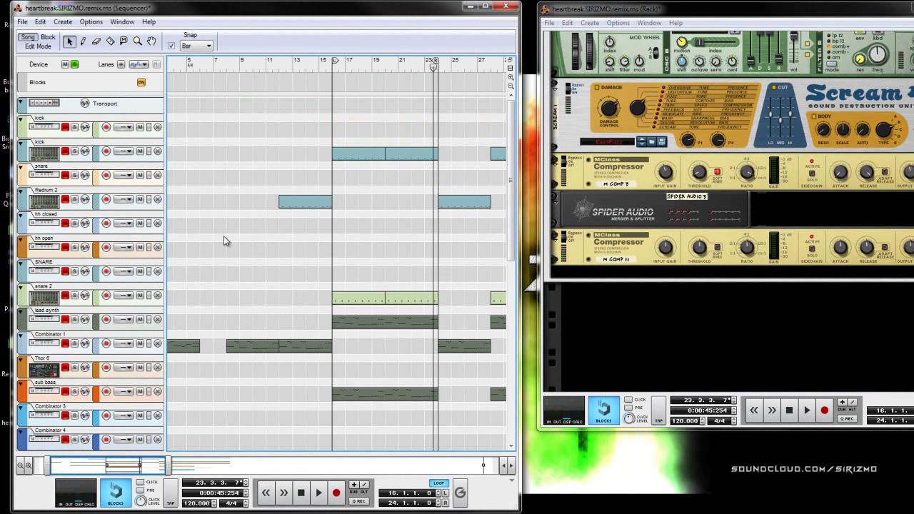
{"action": "left_click", "coordinate": [359, 323]}
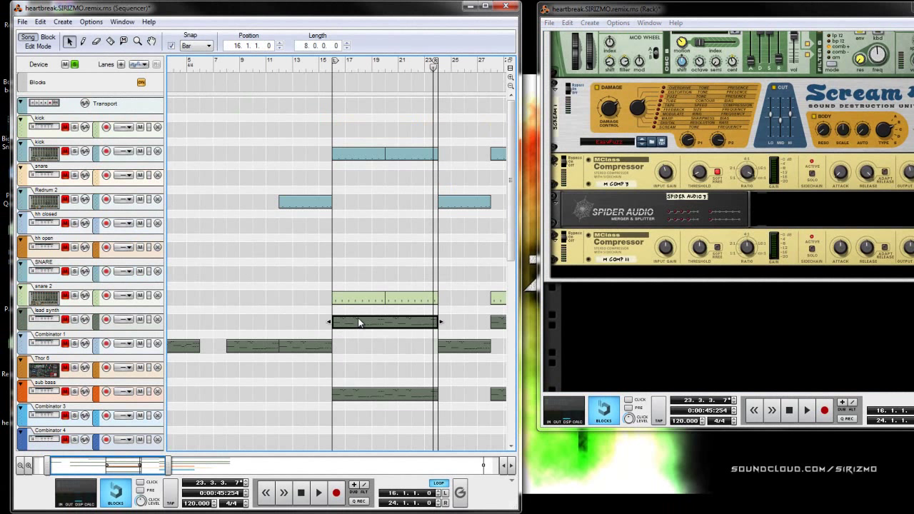
{"action": "scroll", "coordinate": [359, 316], "scroll_direction": "down", "scroll_amount": 5}
{"action": "scroll", "coordinate": [350, 194], "scroll_direction": "up", "scroll_amount": 5}
{"action": "scroll", "coordinate": [364, 428], "scroll_direction": "down", "scroll_amount": 8}
{"action": "mouse_move", "coordinate": [368, 427]}
{"action": "left_mouse_down"}
{"action": "mouse_move", "coordinate": [367, 396]}
{"action": "mouse_move", "coordinate": [359, 441]}
{"action": "mouse_move", "coordinate": [365, 438]}
{"action": "left_mouse_up"}
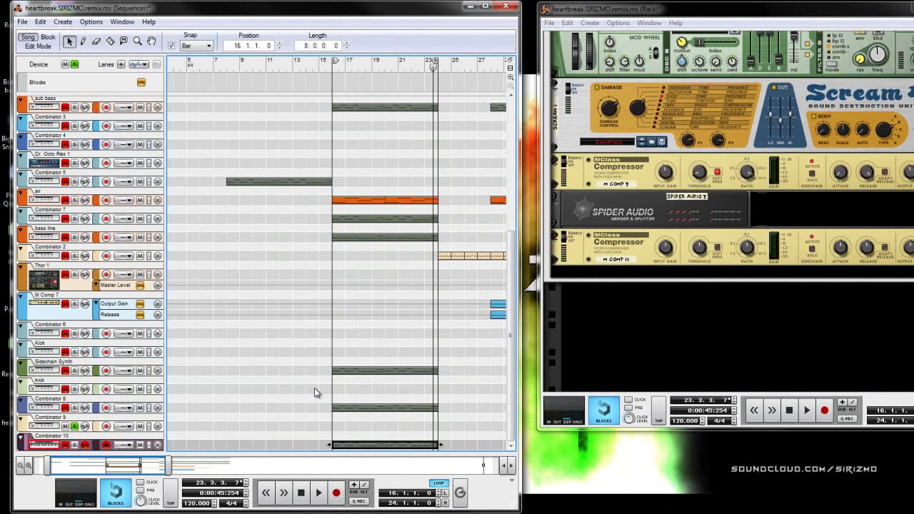
Step: Play the Combinator 10 section from bar 16, stop back at bar 16, and select M COMP 11
{"action": "left_click", "coordinate": [78, 447]}
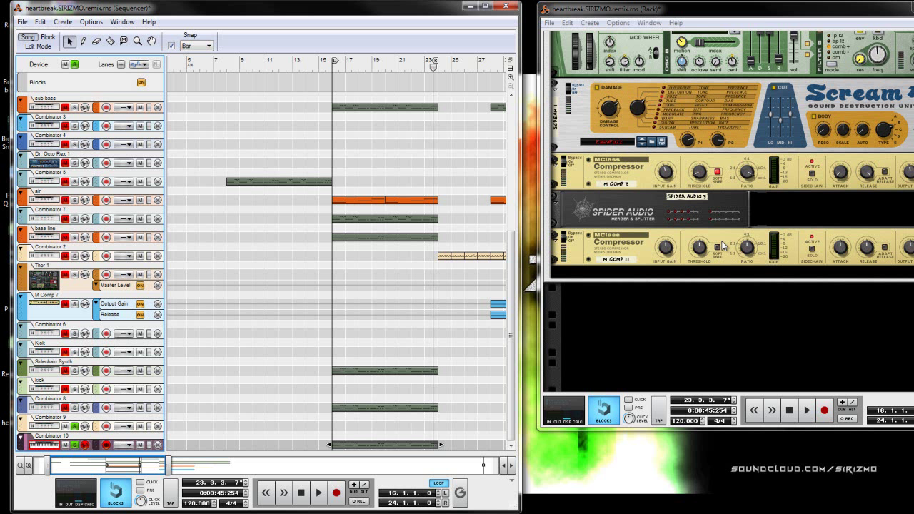
{"action": "left_click", "coordinate": [324, 67]}
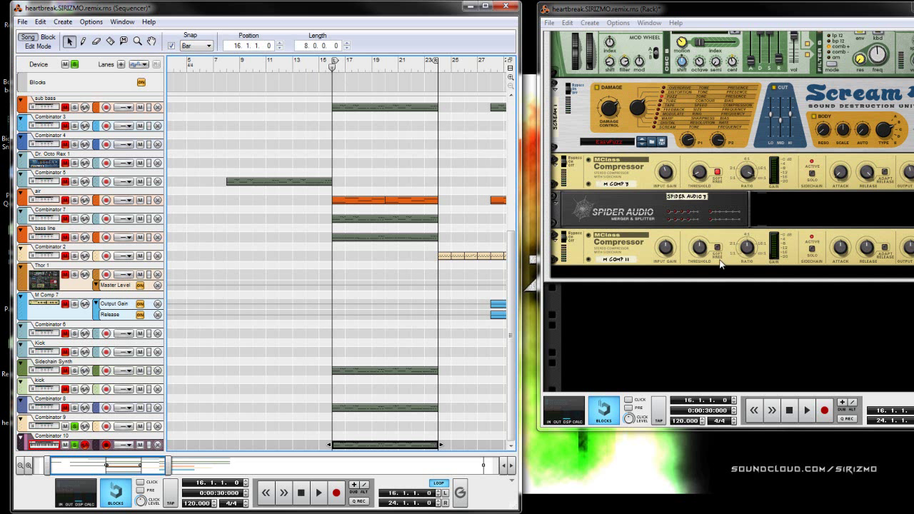
{"action": "key", "text": "space"}
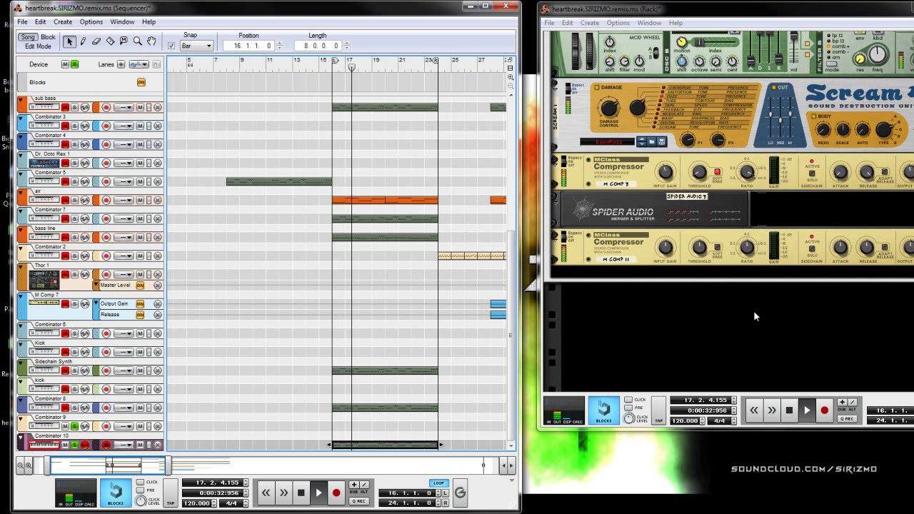
{"action": "key", "text": "space"}
{"action": "left_click", "coordinate": [333, 67]}
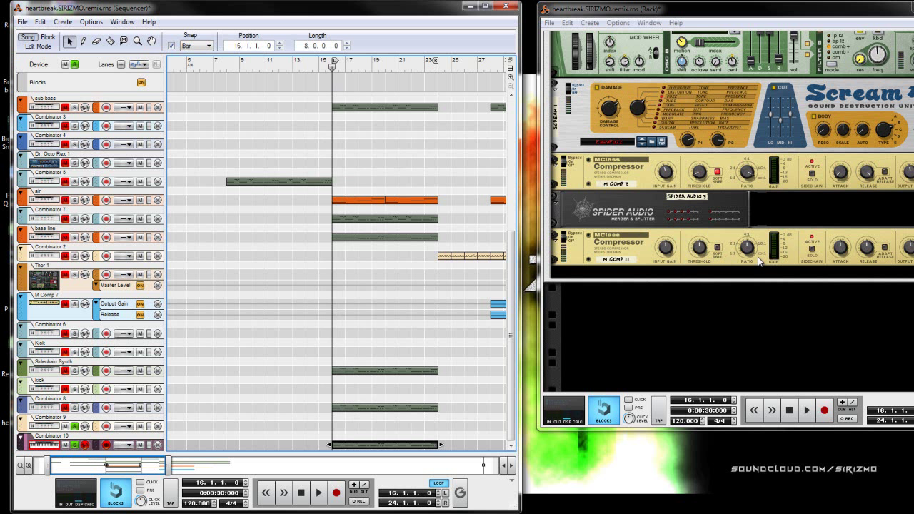
{"action": "left_click", "coordinate": [701, 247]}
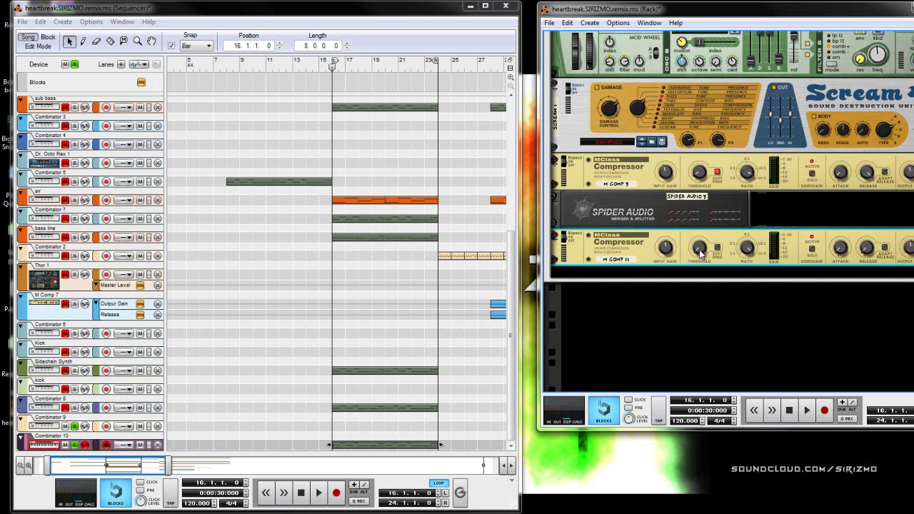
Step: Lower M Comp 11's threshold to about -35.4 dB and shift the Rack window slightly left
{"action": "mouse_move", "coordinate": [698, 251]}
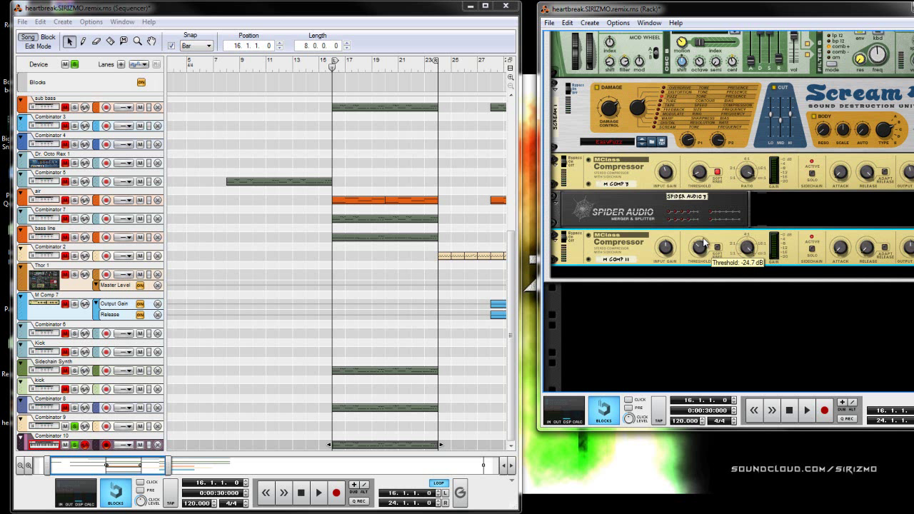
{"action": "left_click_drag", "start_coordinate": [702, 248], "coordinate": [700, 247]}
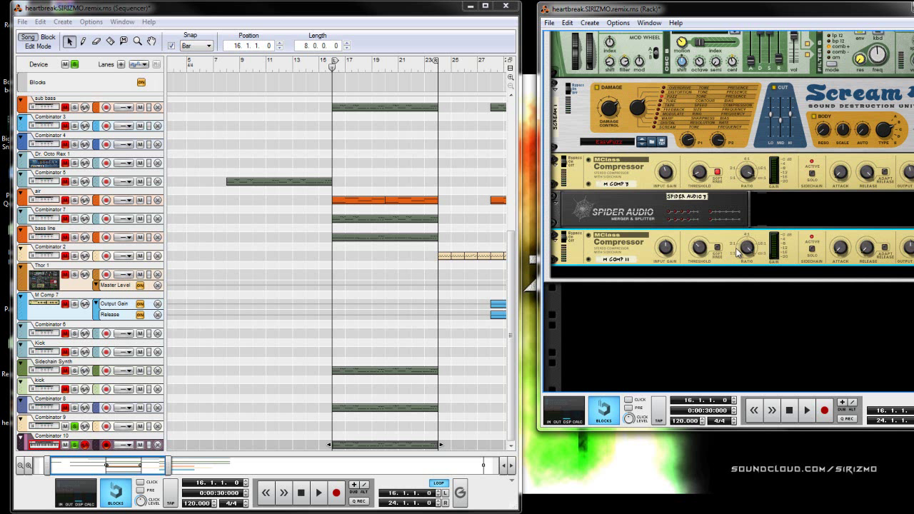
{"action": "mouse_move", "coordinate": [748, 250]}
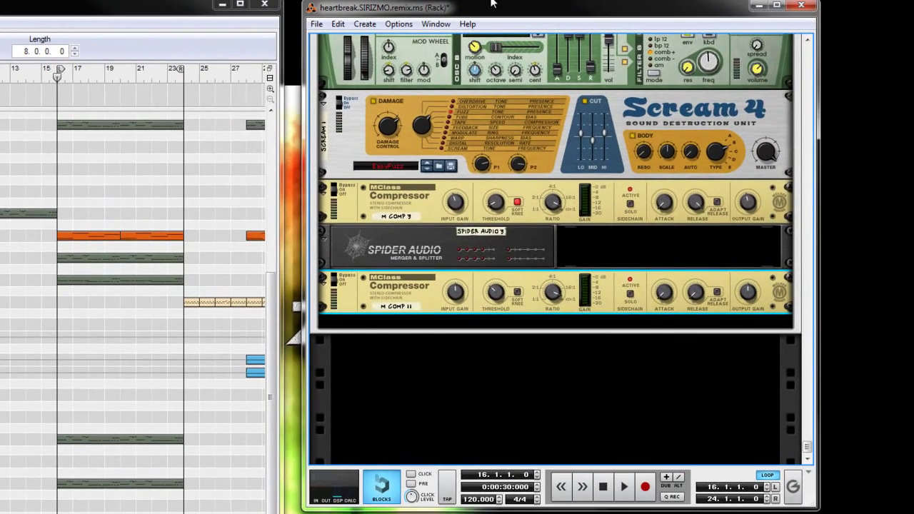
{"action": "left_click_drag", "start_coordinate": [491, 3], "coordinate": [480, 6]}
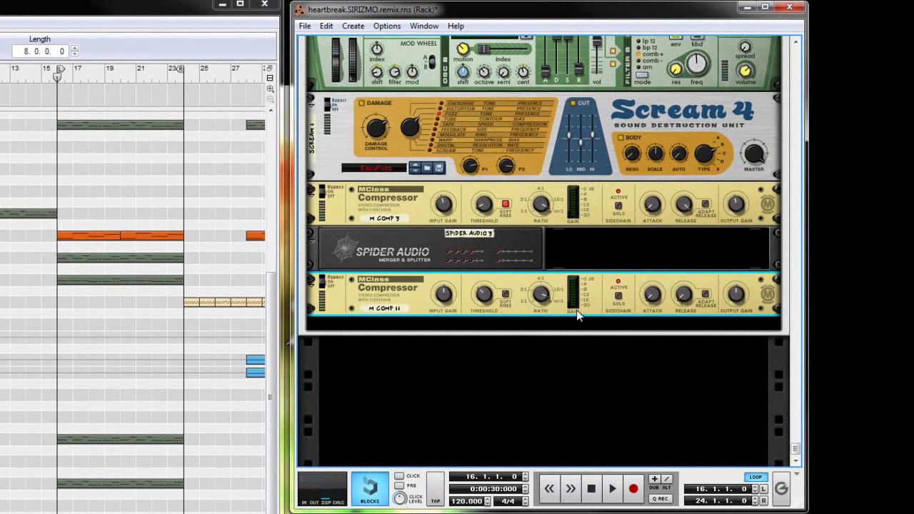
Step: Enable M Comp 11's soft knee and fine-tune its threshold while auditioning the song
{"action": "left_click", "coordinate": [505, 295]}
{"action": "key", "text": "space"}
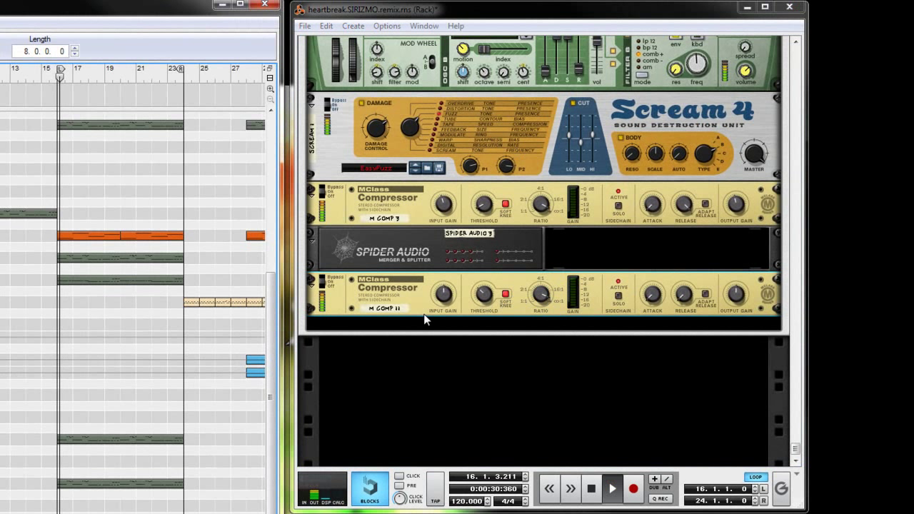
{"action": "left_click", "coordinate": [486, 312]}
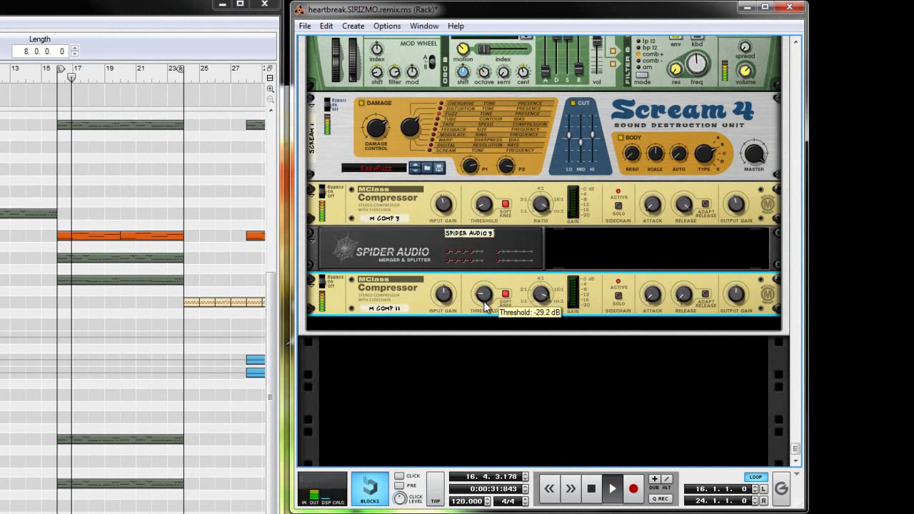
{"action": "left_click", "coordinate": [590, 493]}
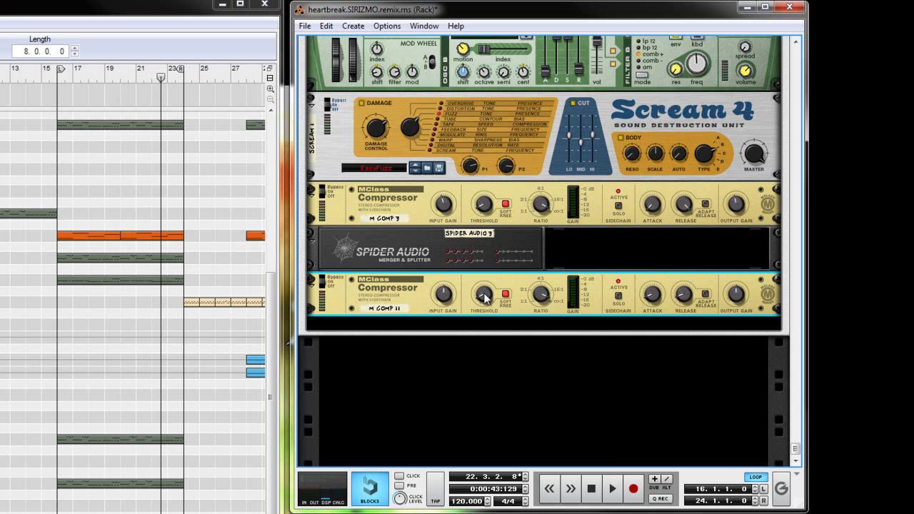
{"action": "left_click_drag", "start_coordinate": [484, 303], "coordinate": [485, 299]}
{"action": "mouse_move", "coordinate": [485, 300]}
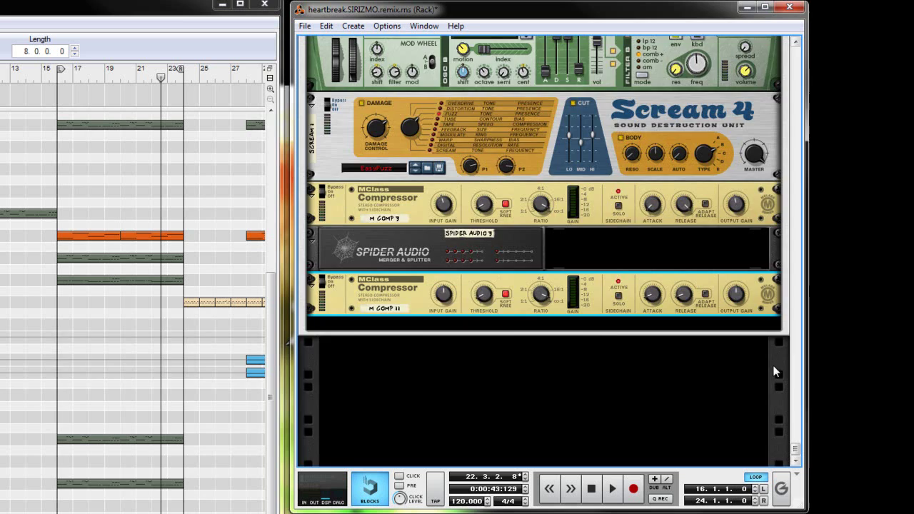
{"action": "scroll", "coordinate": [507, 336], "scroll_direction": "up", "scroll_amount": 15}
Step: Select the Spider Audio splitter and inspect its rear cable connections
{"action": "scroll", "coordinate": [599, 380], "scroll_direction": "up", "scroll_amount": 3}
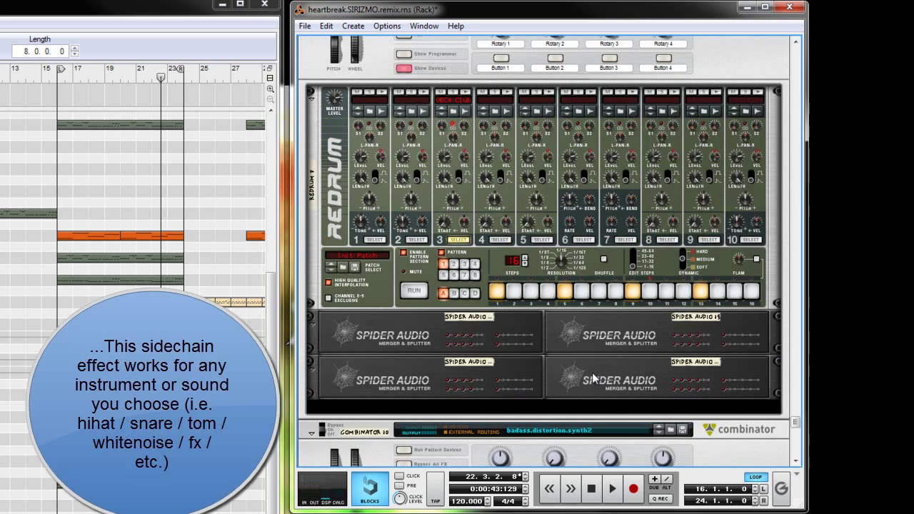
{"action": "left_click", "coordinate": [559, 320]}
{"action": "key", "text": "Tab"}
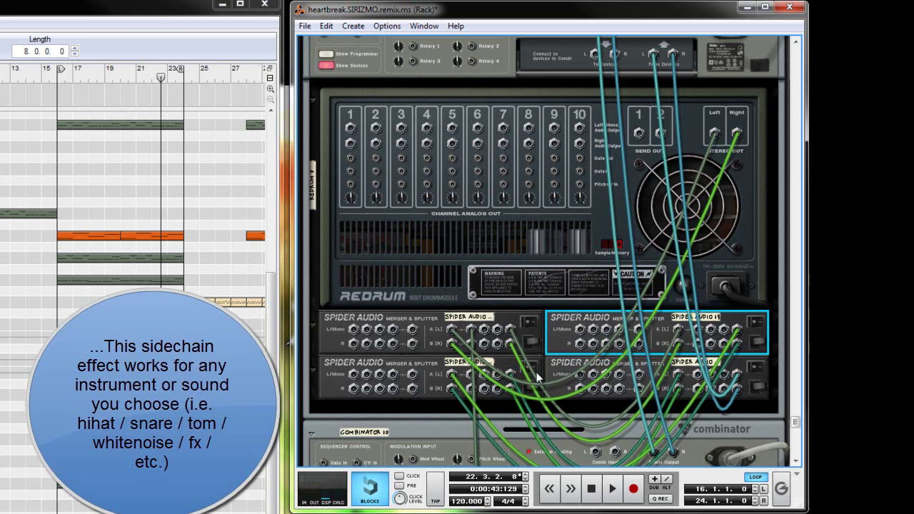
{"action": "scroll", "coordinate": [522, 360], "scroll_direction": "down", "scroll_amount": 10}
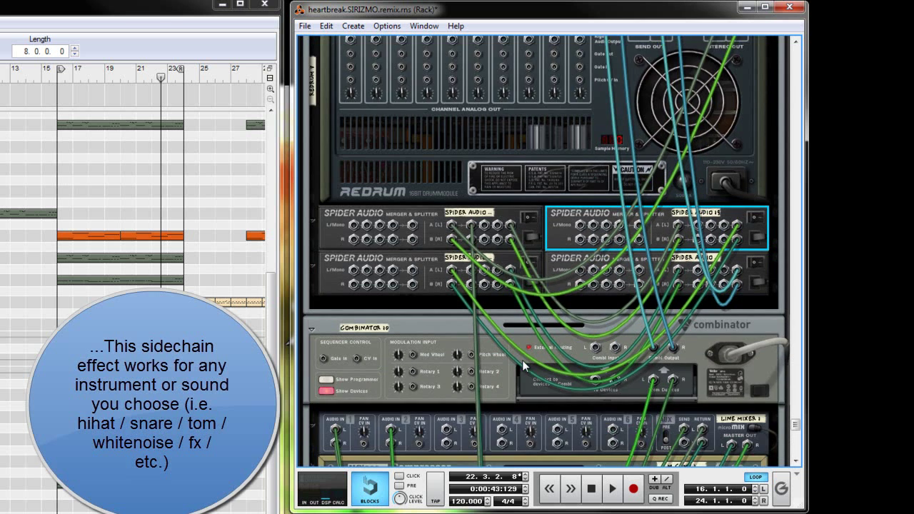
{"action": "key", "text": "Tab"}
{"action": "scroll", "coordinate": [522, 366], "scroll_direction": "down", "scroll_amount": 2}
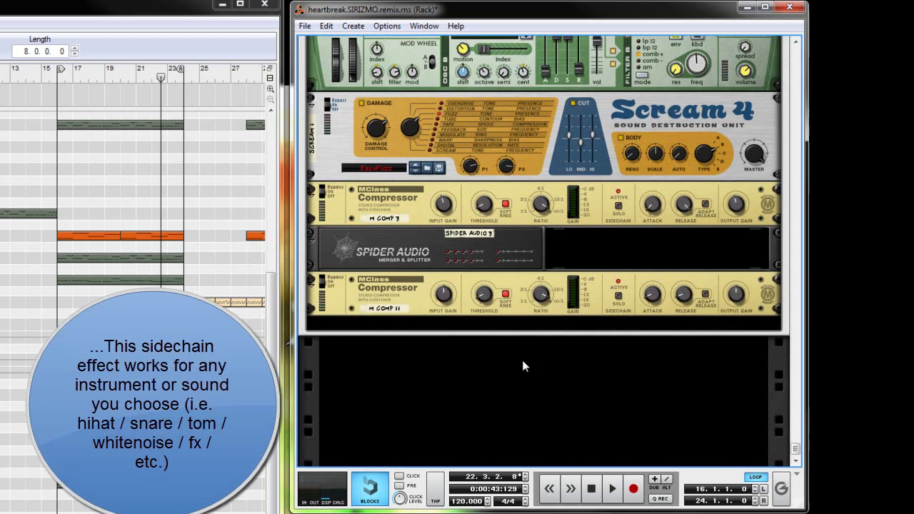
Step: Cable a Spider Audio split output into M Comp 11's Sidechain In, returning to the front panels
{"action": "left_click", "coordinate": [408, 302]}
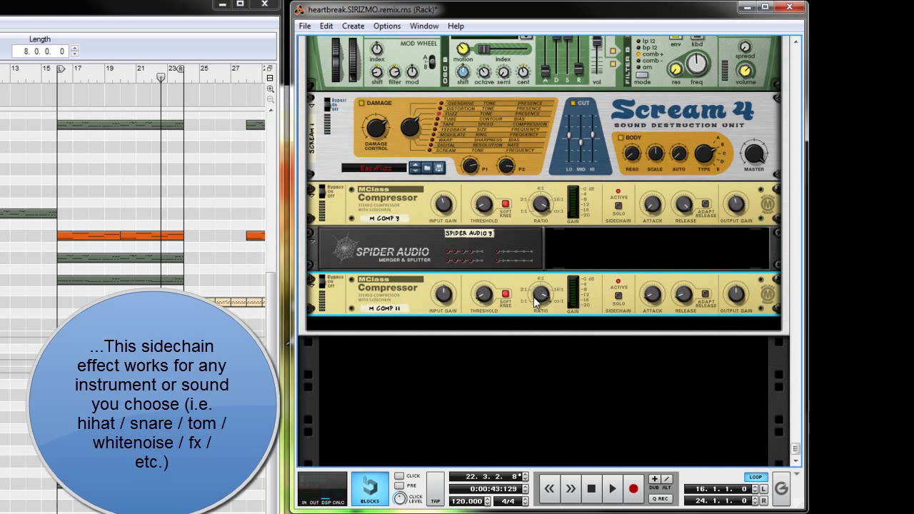
{"action": "key", "text": "Tab"}
{"action": "scroll", "coordinate": [541, 333], "scroll_direction": "up", "scroll_amount": 15}
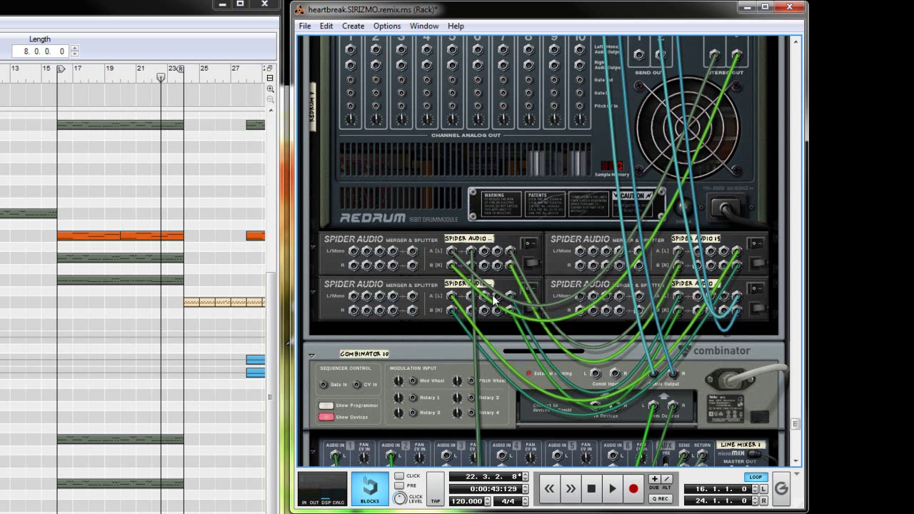
{"action": "left_click_drag", "start_coordinate": [495, 259], "coordinate": [547, 403]}
{"action": "key", "text": "Tab"}
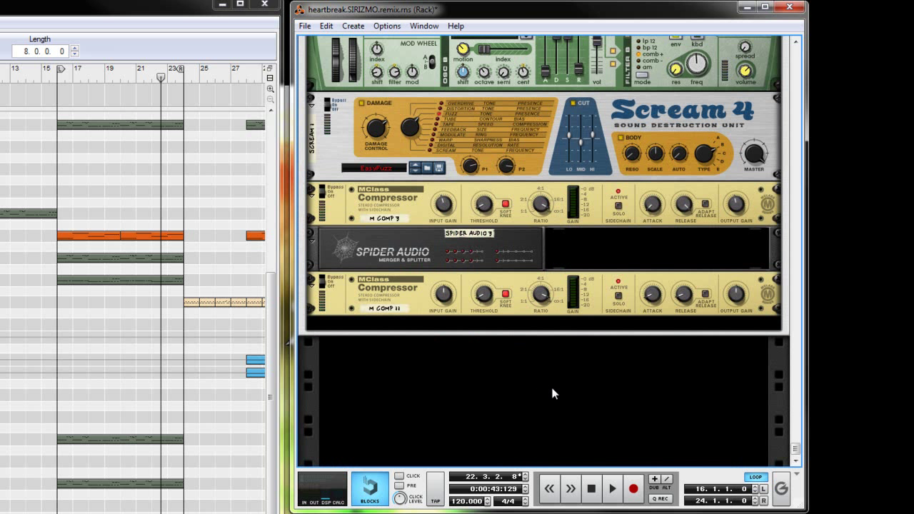
{"action": "left_click", "coordinate": [546, 340]}
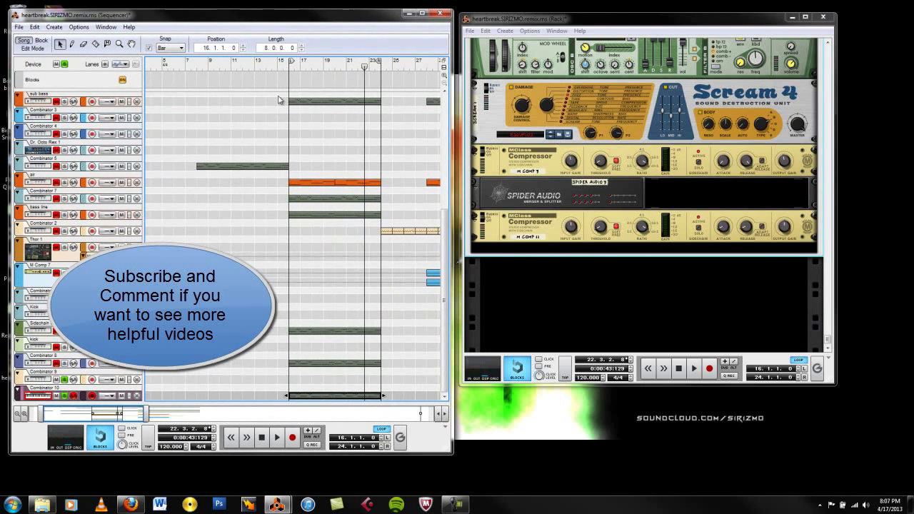
Step: Play from the bar 16 loop start and set M Comp 11's ratio to 49.8:1
{"action": "left_click", "coordinate": [274, 65]}
{"action": "key", "text": "space"}
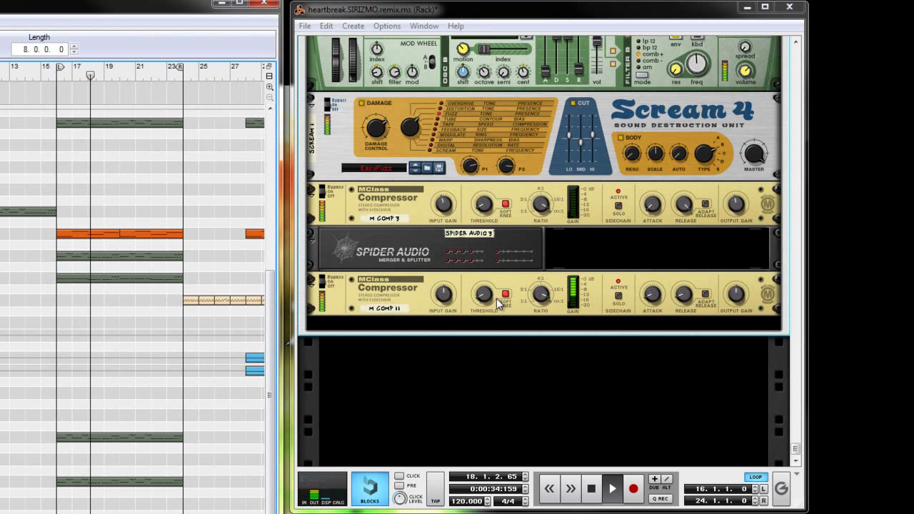
{"action": "left_click", "coordinate": [541, 297]}
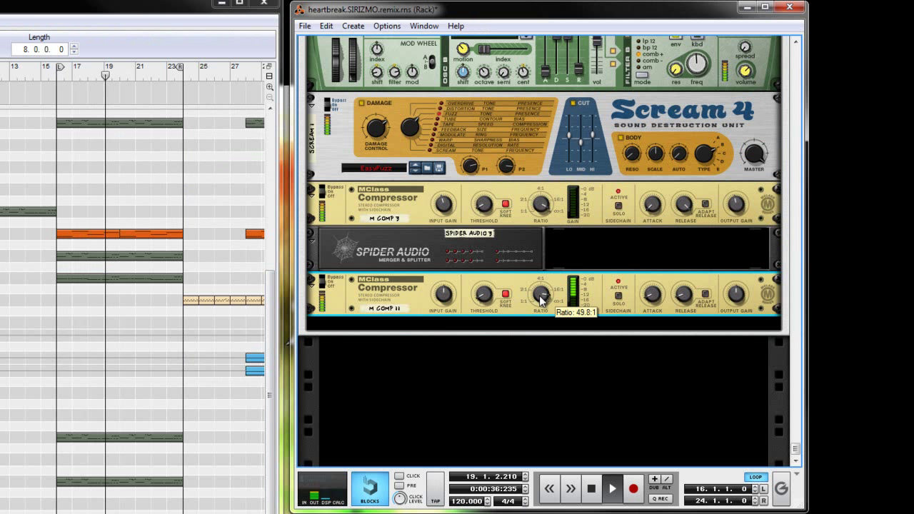